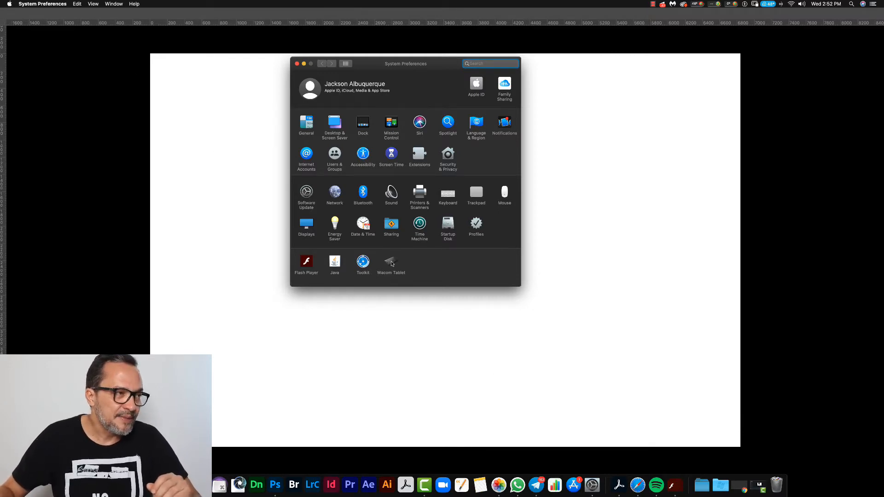
Step: Open the Wacom Tablet preferences and examine the actions assignable to the tablet's first ExpressKey under Functions, keeping its current assignment
left_click(391, 262)
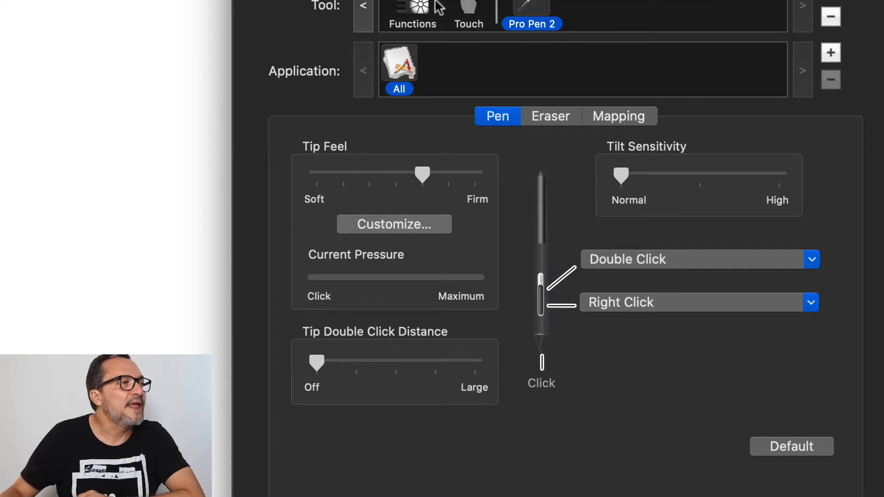
left_click(413, 14)
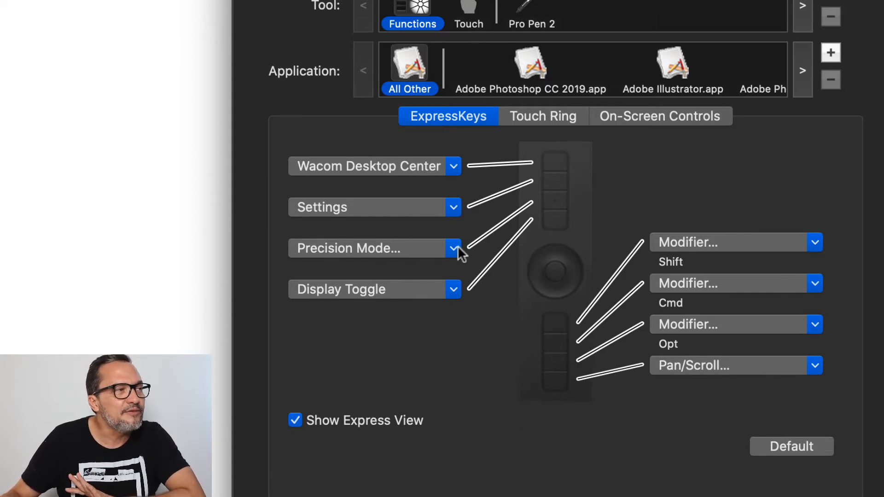
left_click(458, 165)
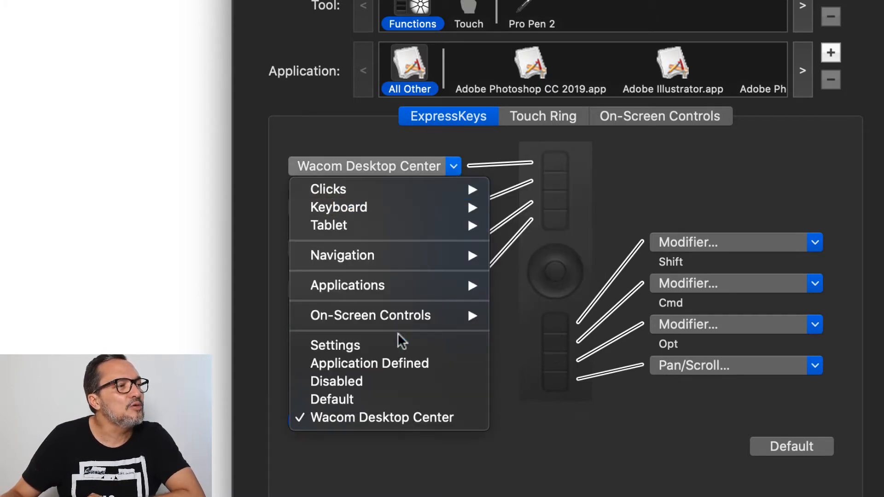
mouse_move(377, 186)
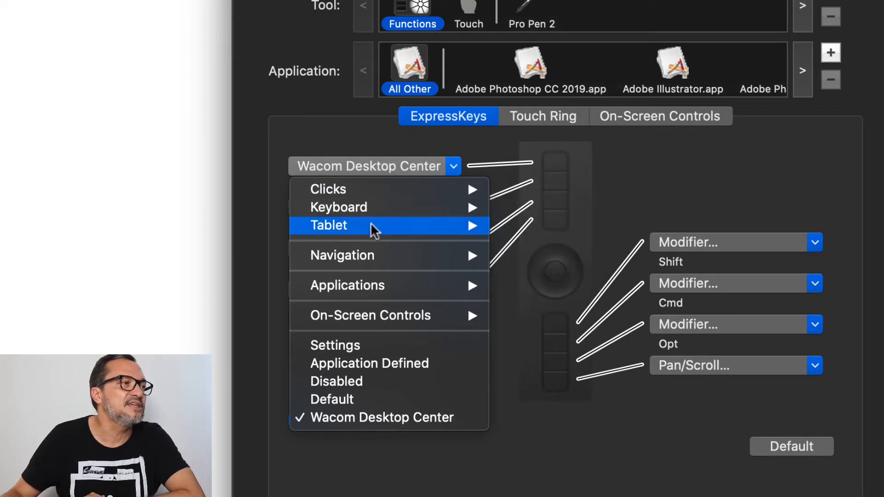
mouse_move(373, 211)
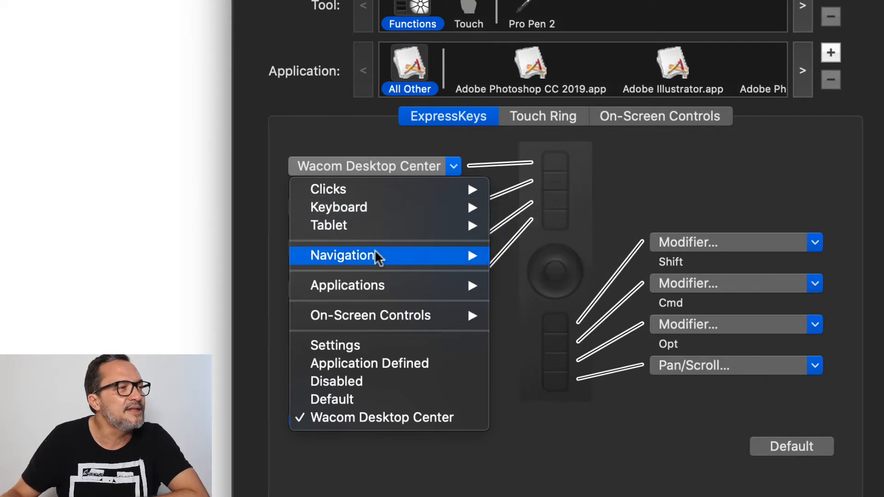
mouse_move(420, 261)
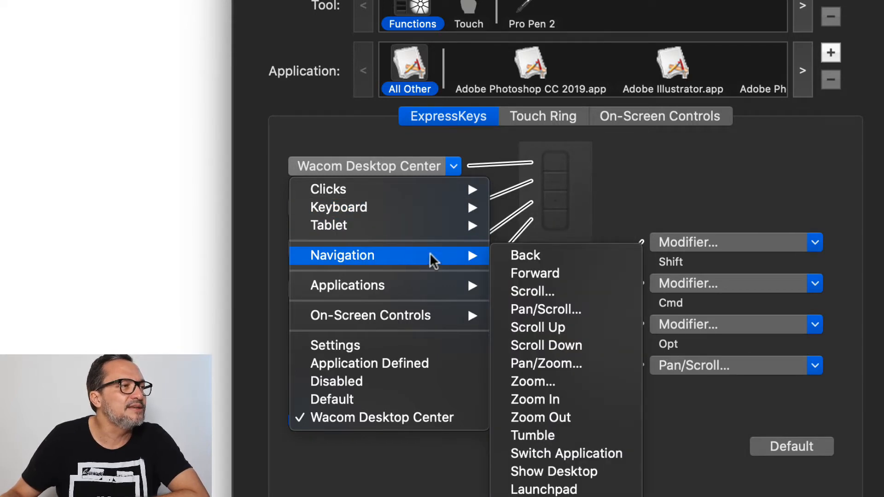
mouse_move(412, 290)
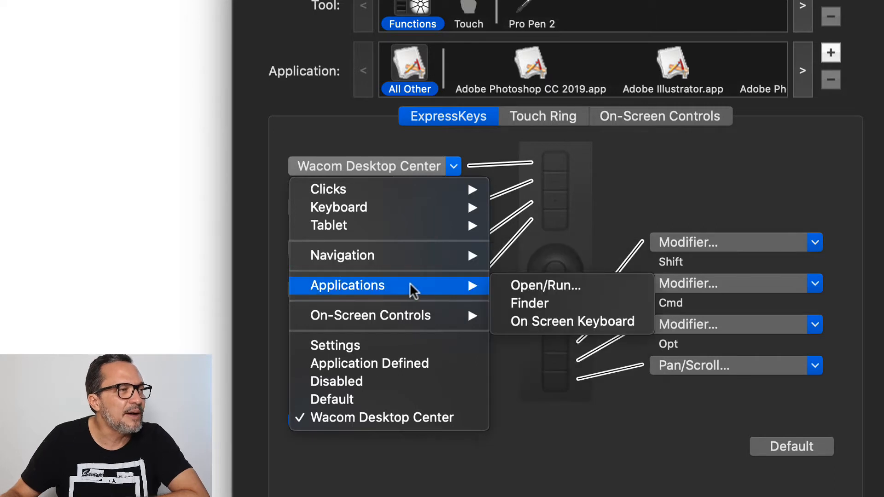
mouse_move(401, 316)
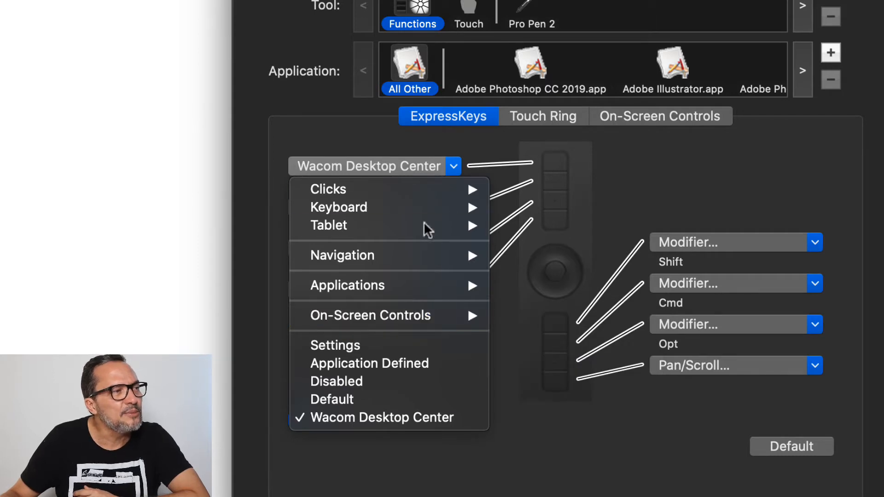
left_click(535, 177)
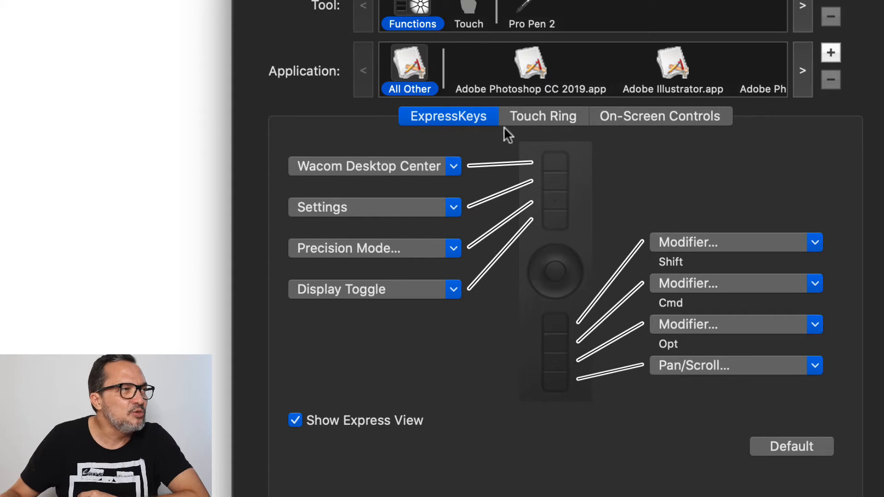
Step: Examine the Touch Ring functions, including the keystrokes defined for Cycle Layers and Brush Size
left_click(549, 128)
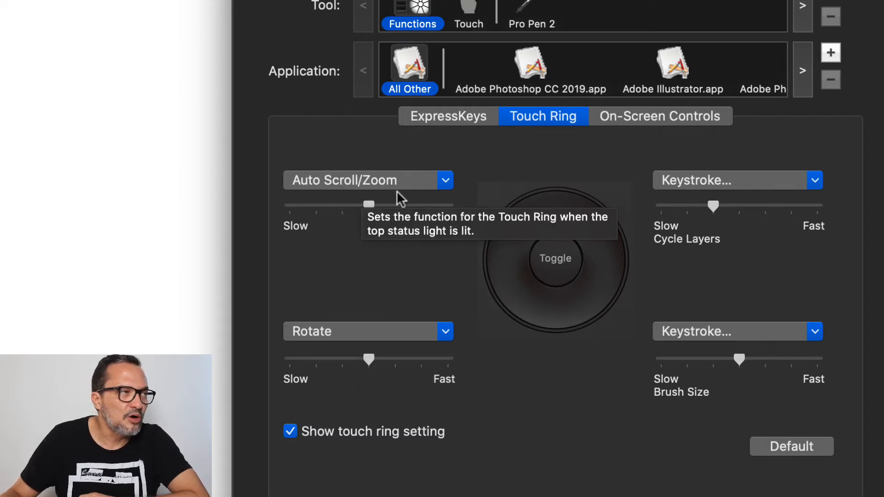
left_click(750, 175)
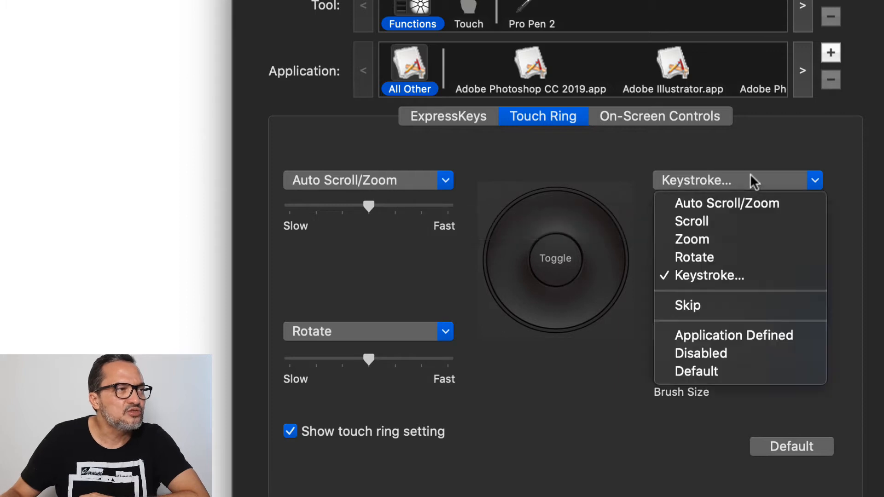
left_click(737, 275)
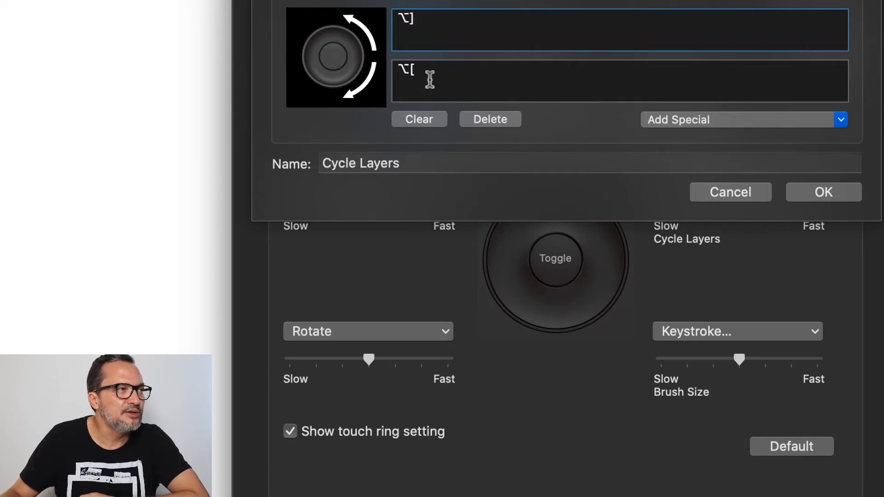
left_click(823, 199)
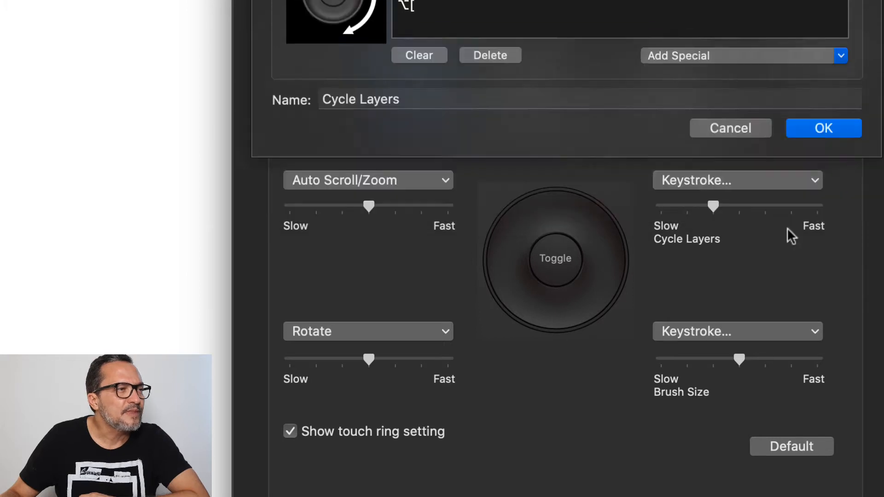
left_click(739, 331)
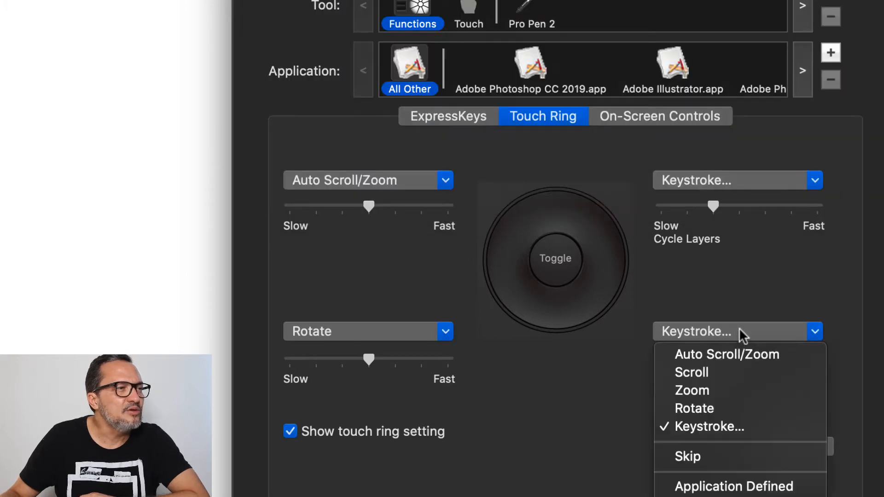
left_click(714, 427)
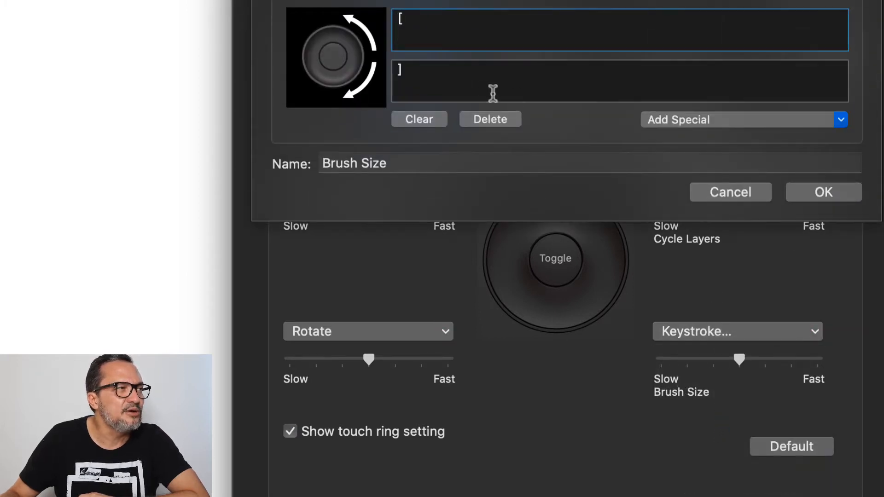
left_click(742, 195)
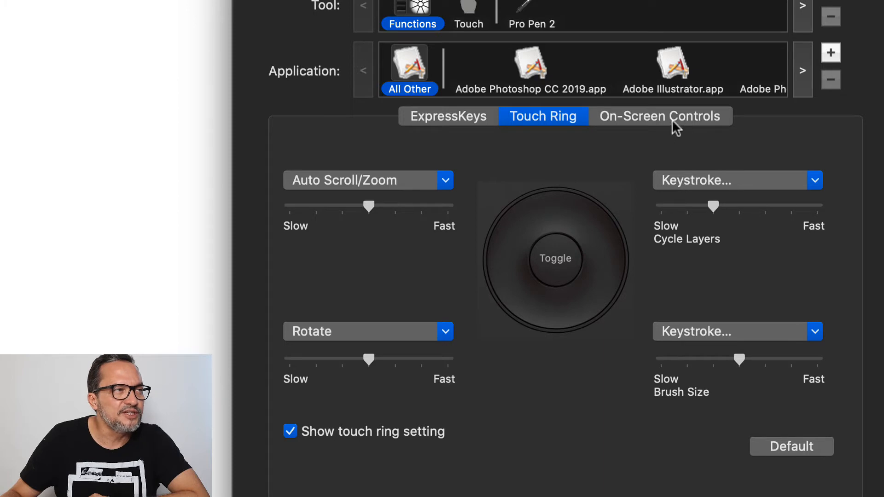
Step: Review the On-Screen Controls panels, the ExpressKeys assignments and the Touch Options settings
left_click(655, 117)
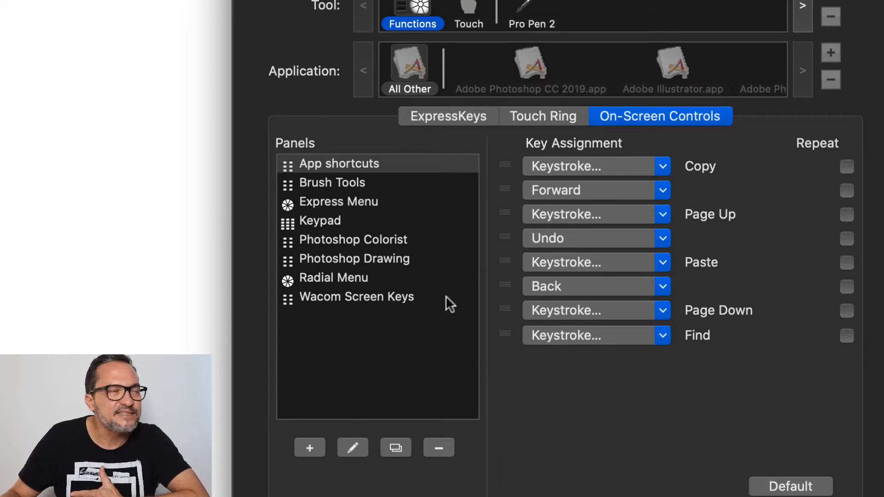
left_click(450, 118)
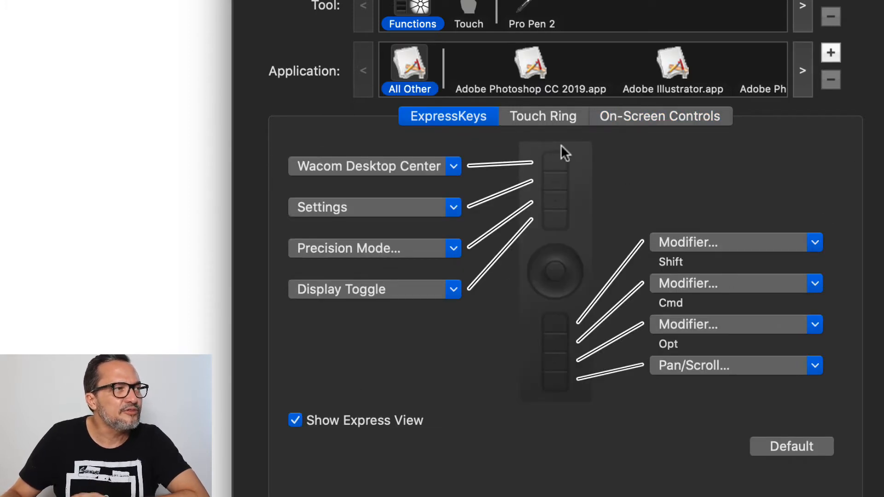
left_click(472, 5)
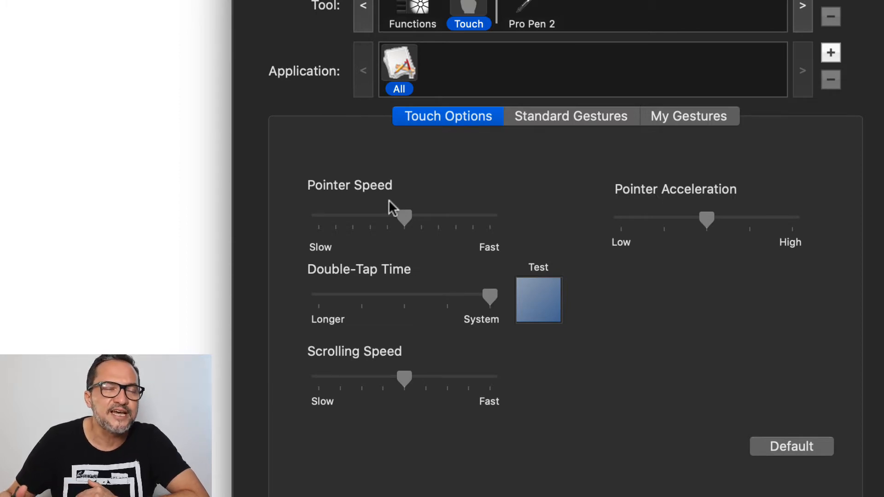
Step: Open the Pro Pen 2's custom tip feel settings, straighten the pressure curve with the sensitivity point, and test it with pen strokes
left_click(534, 6)
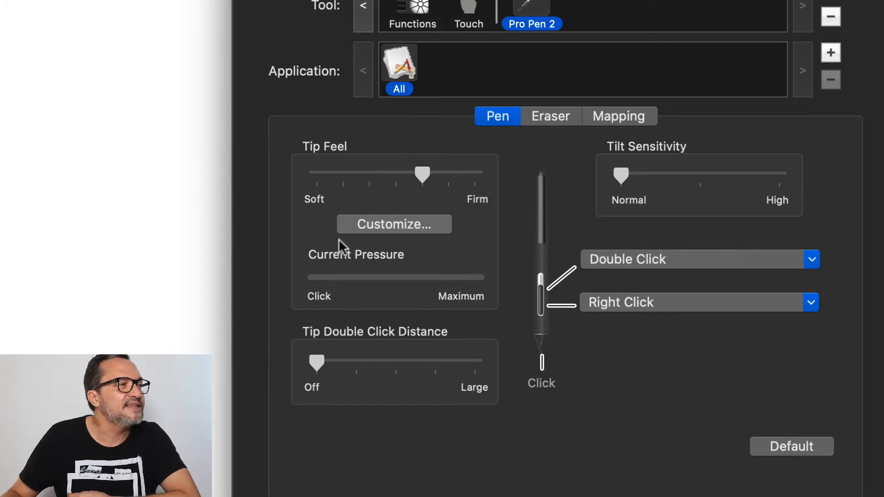
left_click(404, 229)
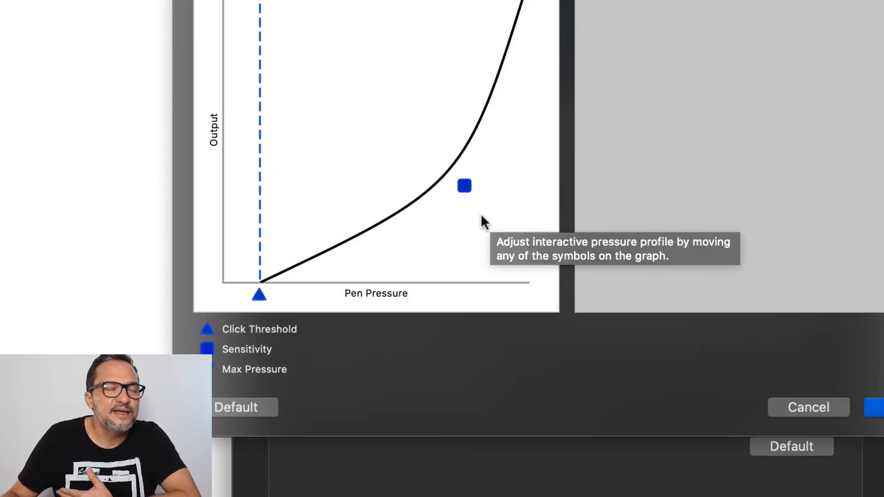
left_click_drag(462, 186, 409, 115)
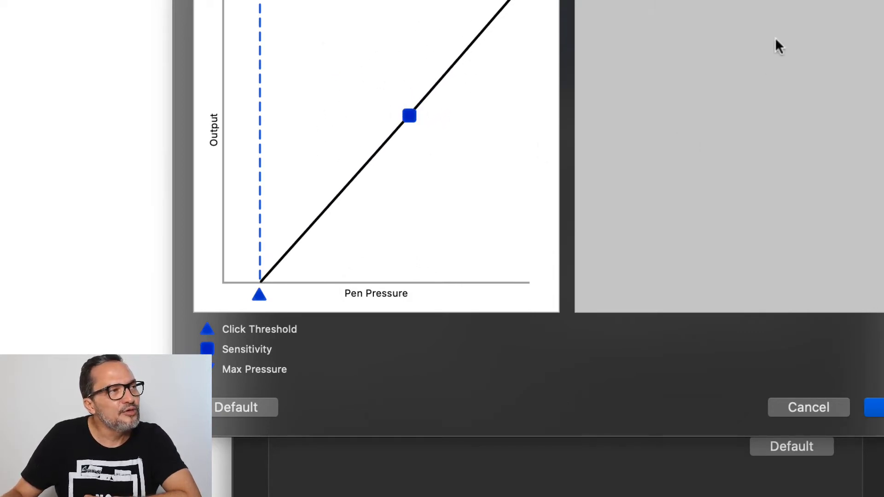
mouse_move(803, 4)
left_mouse_down()
mouse_move(759, 8)
mouse_move(725, 89)
mouse_move(799, 181)
mouse_move(688, 214)
mouse_move(590, 91)
mouse_move(847, 154)
mouse_move(568, 233)
mouse_move(636, 286)
mouse_move(768, 269)
mouse_move(818, 236)
mouse_move(833, 209)
mouse_move(814, 186)
mouse_move(709, 152)
mouse_move(690, 35)
left_mouse_up()
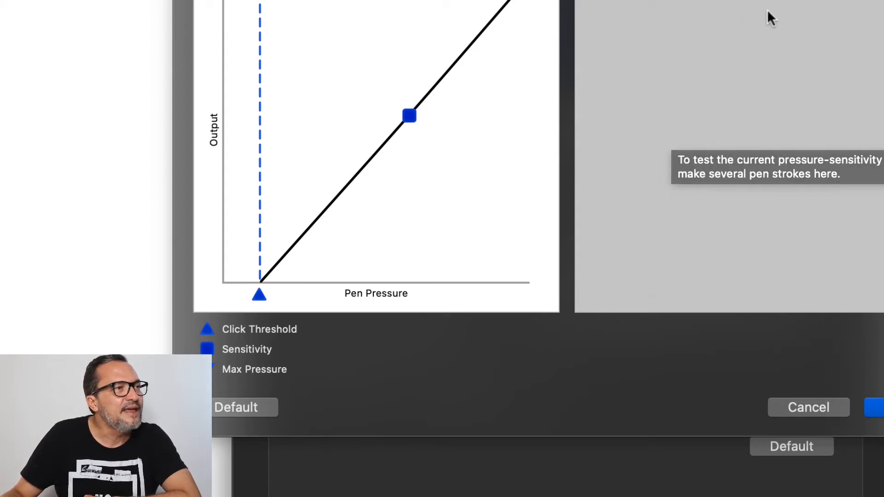
mouse_move(799, 1)
left_mouse_down()
mouse_move(743, 19)
mouse_move(733, 106)
mouse_move(632, 122)
mouse_move(793, 19)
mouse_move(718, 279)
mouse_move(772, 138)
mouse_move(671, 242)
mouse_move(881, 269)
mouse_move(594, 282)
mouse_move(815, 148)
mouse_move(670, 61)
mouse_move(634, 156)
left_mouse_up()
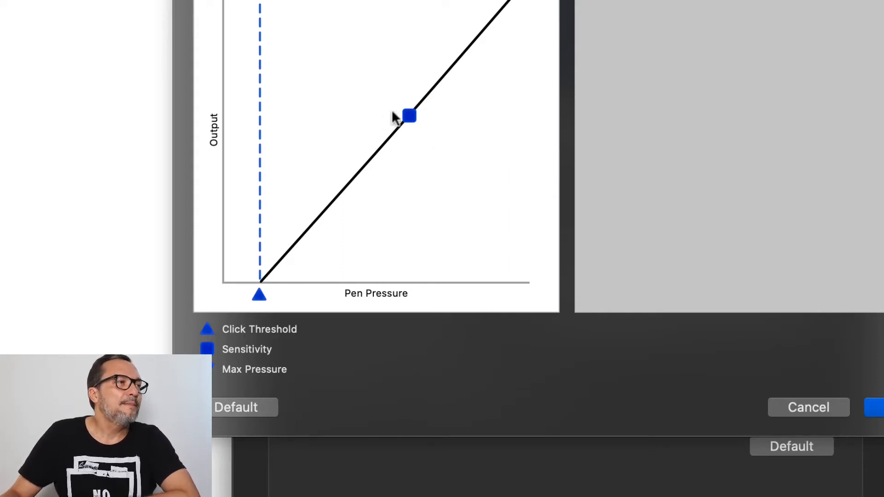
Step: Try two progressively firmer pressure curves by shifting the sensitivity point toward higher pressure and lower output, testing each with pen strokes
left_click_drag(410, 118, 463, 178)
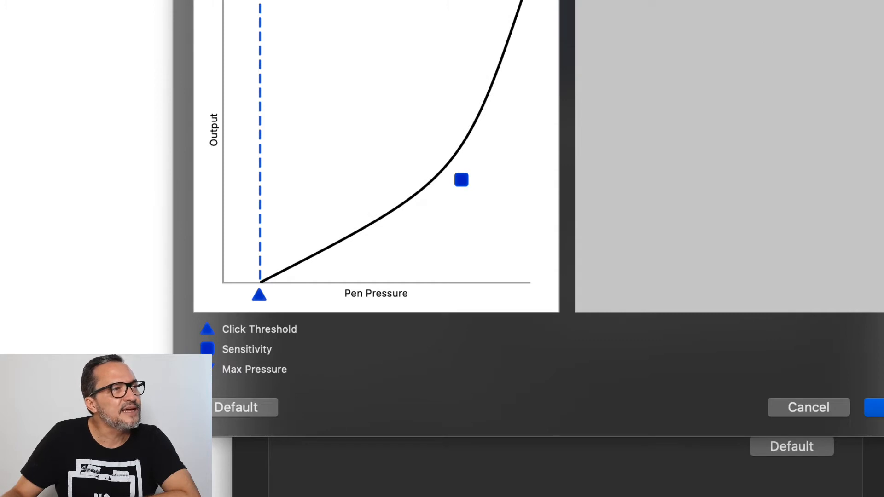
mouse_move(818, 1)
left_mouse_down()
mouse_move(767, 172)
mouse_move(706, 220)
mouse_move(621, 201)
mouse_move(599, 92)
mouse_move(673, 51)
mouse_move(708, 106)
mouse_move(656, 177)
mouse_move(645, 108)
mouse_move(718, 158)
mouse_move(750, 273)
mouse_move(845, 147)
mouse_move(749, 256)
mouse_move(646, 292)
mouse_move(650, 218)
left_mouse_up()
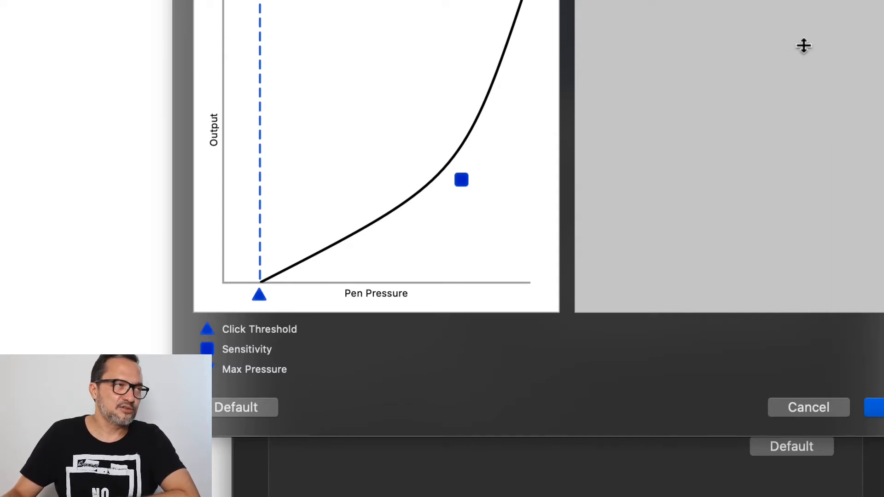
left_click_drag(460, 180, 491, 214)
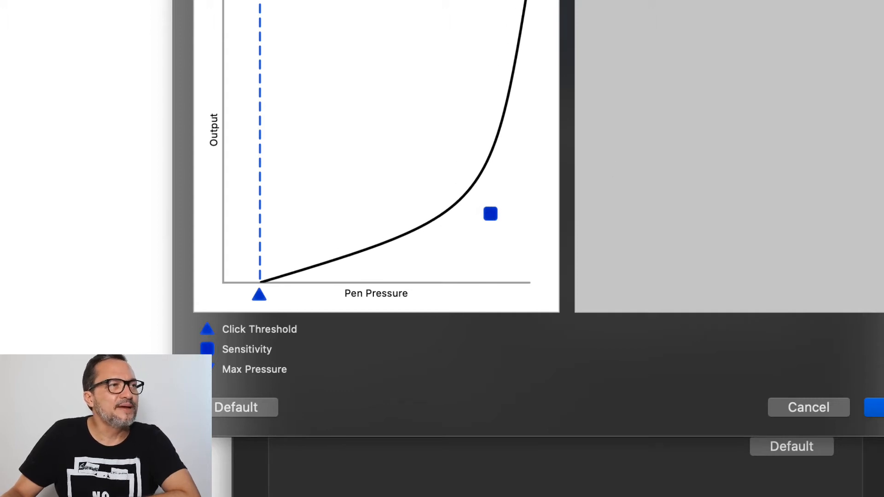
mouse_move(747, 2)
left_mouse_down()
mouse_move(706, 40)
mouse_move(701, 104)
mouse_move(850, 145)
mouse_move(869, 215)
mouse_move(733, 287)
mouse_move(608, 249)
mouse_move(608, 170)
mouse_move(686, 180)
mouse_move(688, 248)
mouse_move(609, 235)
mouse_move(665, 143)
mouse_move(746, 175)
mouse_move(706, 244)
mouse_move(670, 187)
mouse_move(771, 134)
mouse_move(819, 186)
mouse_move(746, 227)
mouse_move(767, 128)
mouse_move(874, 129)
mouse_move(869, 213)
mouse_move(783, 162)
mouse_move(858, 58)
mouse_move(821, 91)
mouse_move(878, 2)
mouse_move(848, 20)
mouse_move(700, 48)
mouse_move(643, 85)
mouse_move(616, 132)
mouse_move(683, 146)
mouse_move(712, 106)
mouse_move(651, 37)
left_mouse_up()
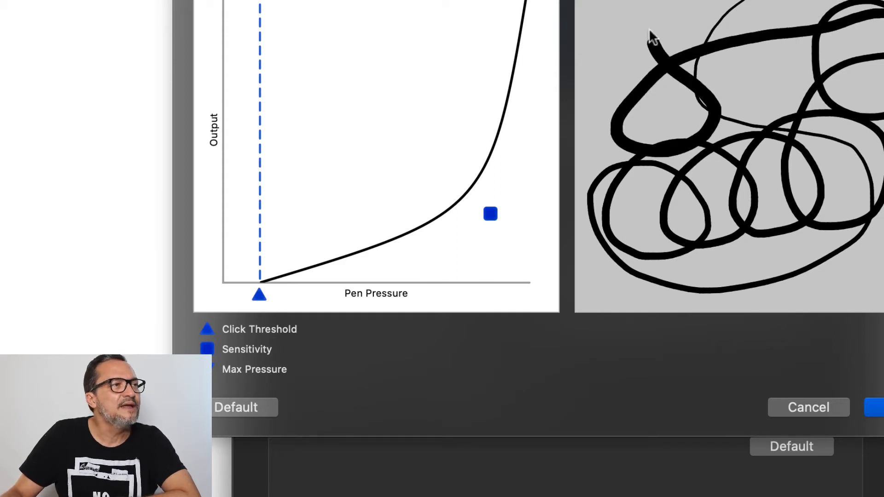
Step: Soften the pressure curve to a moderate bend below the straight diagonal, test it with pen strokes, and accept the custom tip feel
left_click_drag(488, 214, 449, 160)
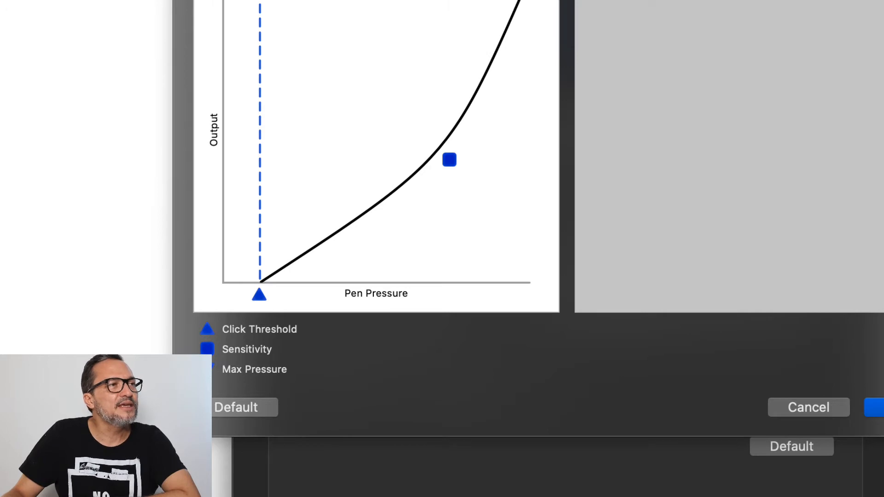
mouse_move(814, 24)
left_mouse_down()
mouse_move(829, 60)
mouse_move(882, 99)
mouse_move(673, 201)
mouse_move(760, 109)
mouse_move(582, 292)
mouse_move(758, 170)
mouse_move(784, 271)
mouse_move(587, 162)
mouse_move(672, 187)
left_mouse_up()
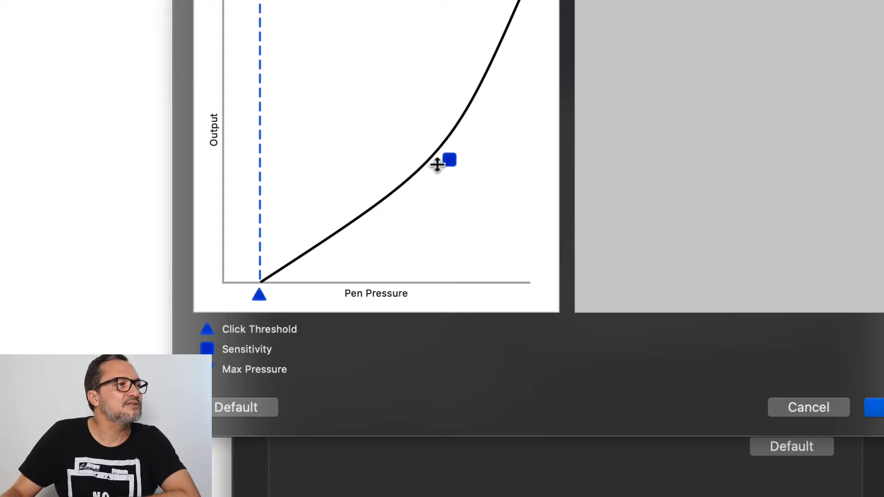
left_click_drag(450, 157, 443, 186)
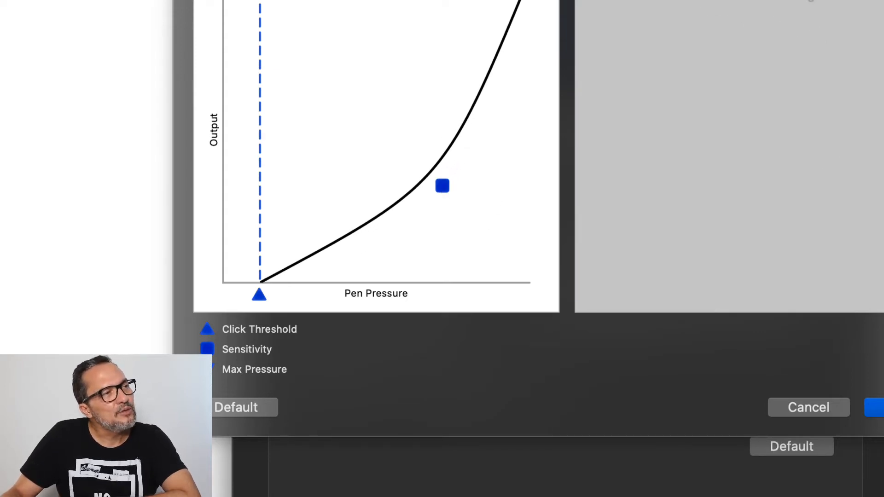
mouse_move(809, 1)
left_mouse_down()
mouse_move(803, 71)
mouse_move(882, 118)
mouse_move(764, 278)
mouse_move(662, 86)
mouse_move(661, 253)
mouse_move(637, 111)
mouse_move(831, 160)
mouse_move(641, 206)
mouse_move(709, 4)
mouse_move(695, 203)
mouse_move(722, 48)
mouse_move(774, 247)
mouse_move(761, 164)
mouse_move(717, 54)
left_mouse_up()
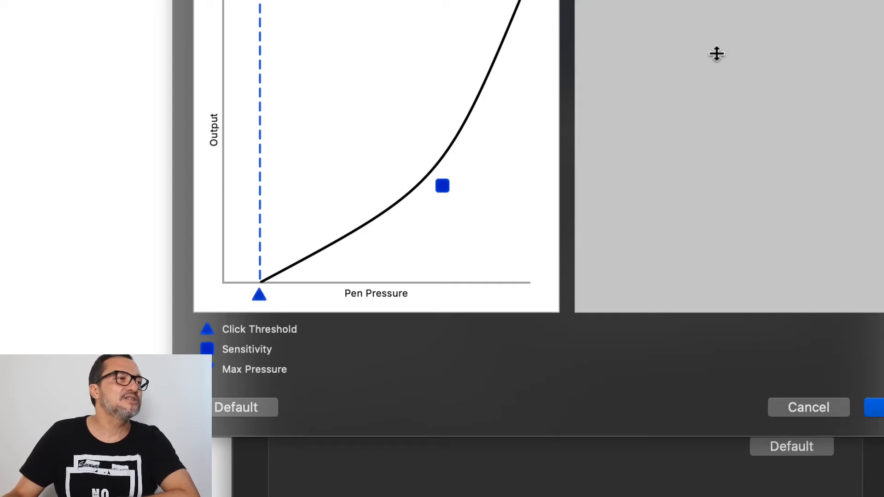
mouse_move(854, 2)
left_mouse_down()
mouse_move(765, 140)
mouse_move(701, 91)
mouse_move(740, 79)
mouse_move(747, 192)
mouse_move(806, 217)
mouse_move(825, 187)
mouse_move(864, 23)
mouse_move(806, 6)
mouse_move(726, 210)
mouse_move(728, 37)
mouse_move(645, 237)
mouse_move(756, 178)
left_mouse_up()
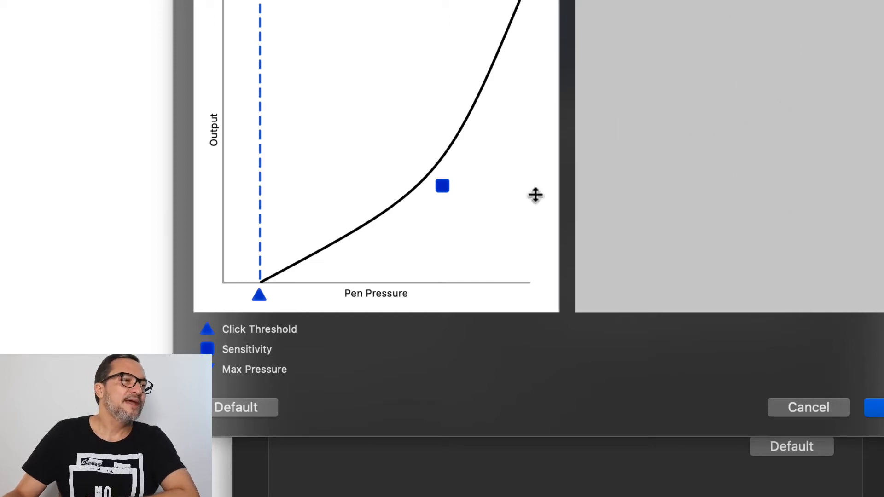
left_click(878, 408)
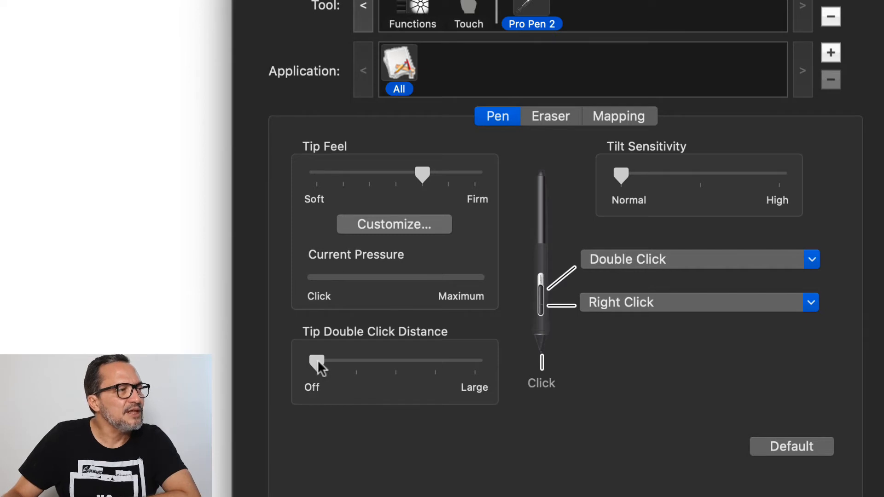
Step: Set the pen's Tip Double Click Distance midway between Off and Large
left_click_drag(318, 362, 397, 370)
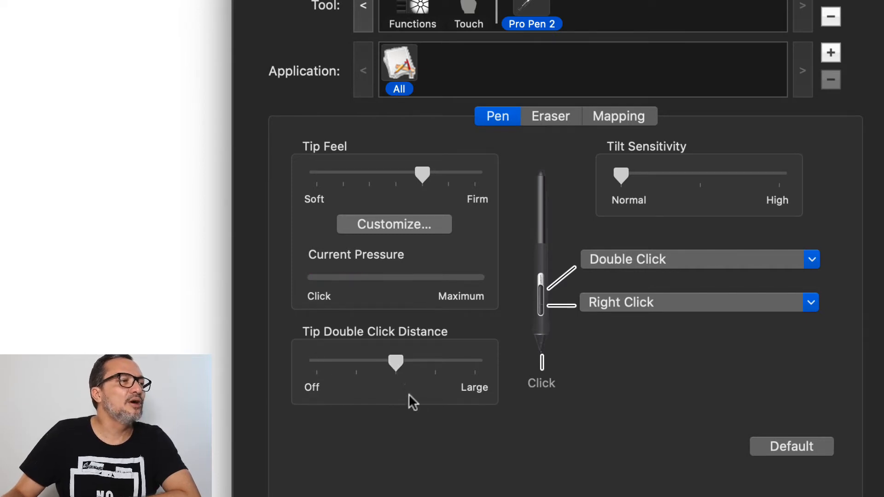
Step: Set the pen's Tip Double Click Distance to Off and assign the Command+U keystroke to the upper pen switch
left_click(396, 363)
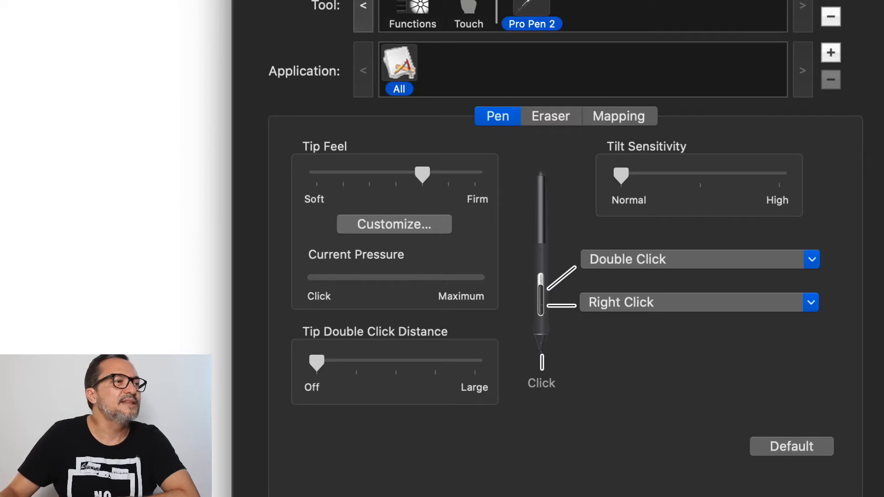
left_click(677, 263)
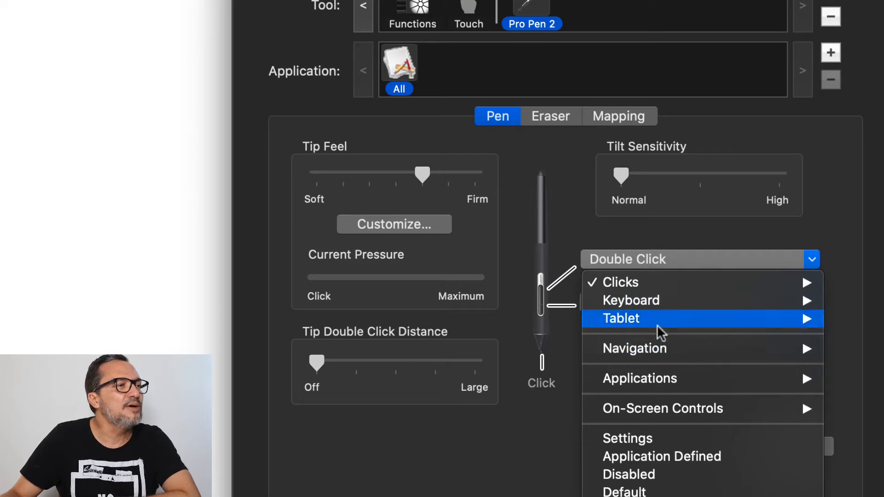
mouse_move(670, 301)
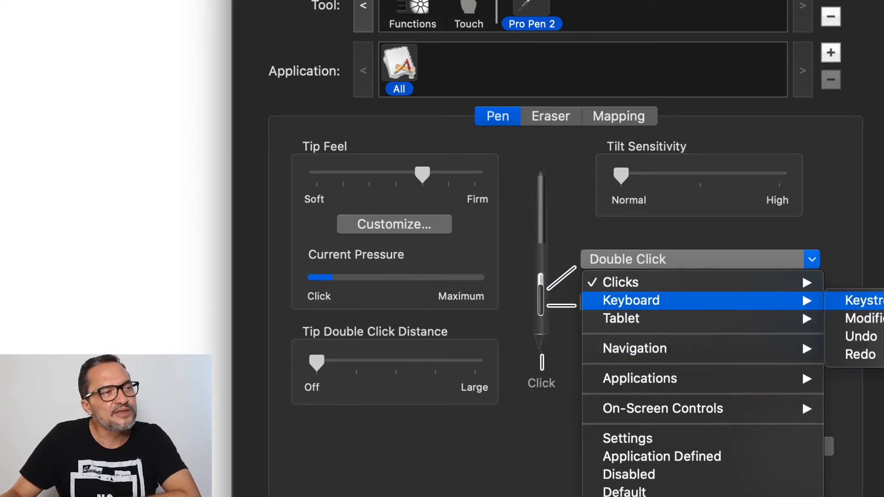
left_click(861, 301)
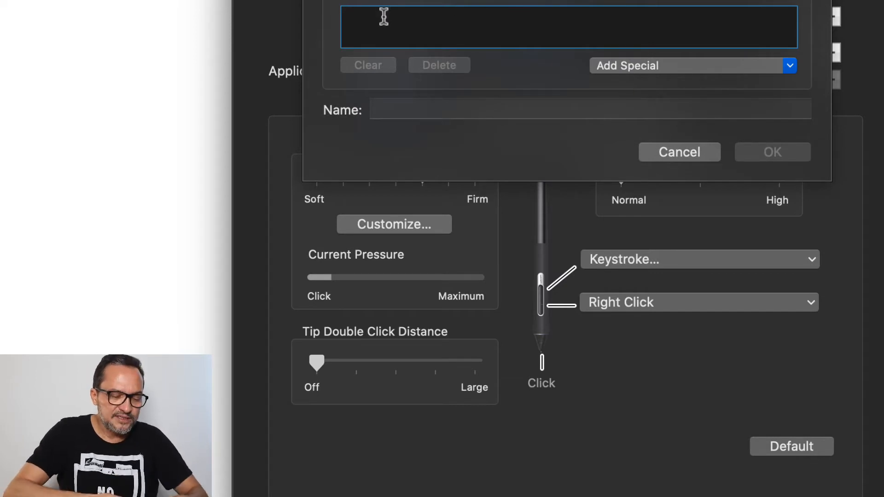
key("super+u")
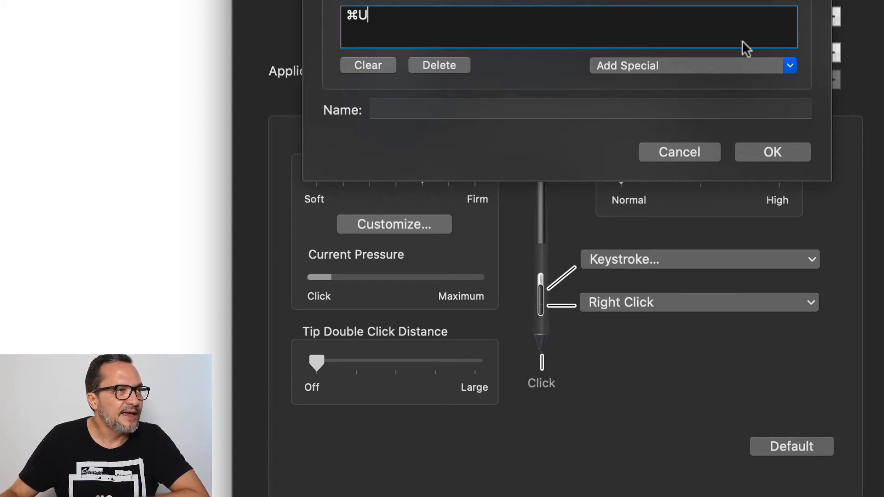
left_click(765, 152)
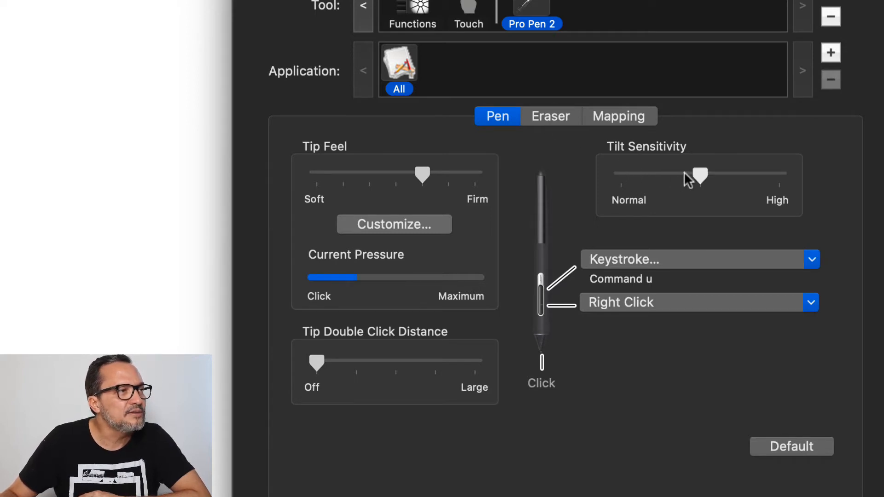
Step: Set the pen's Tilt Sensitivity midway between Normal and High
left_click(730, 172)
left_click(728, 173)
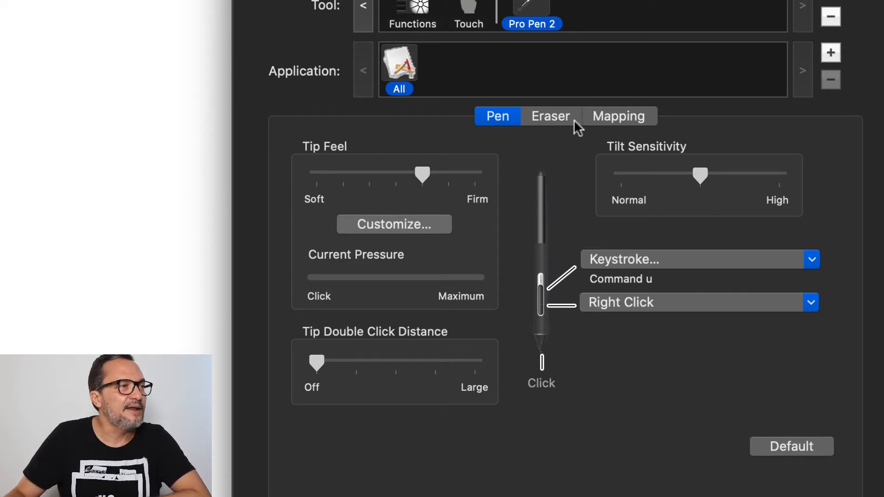
Step: Customize the eraser feel by shifting the sensitivity point toward higher pressure and lower output, test it with a stroke, and accept the curve
left_click(559, 118)
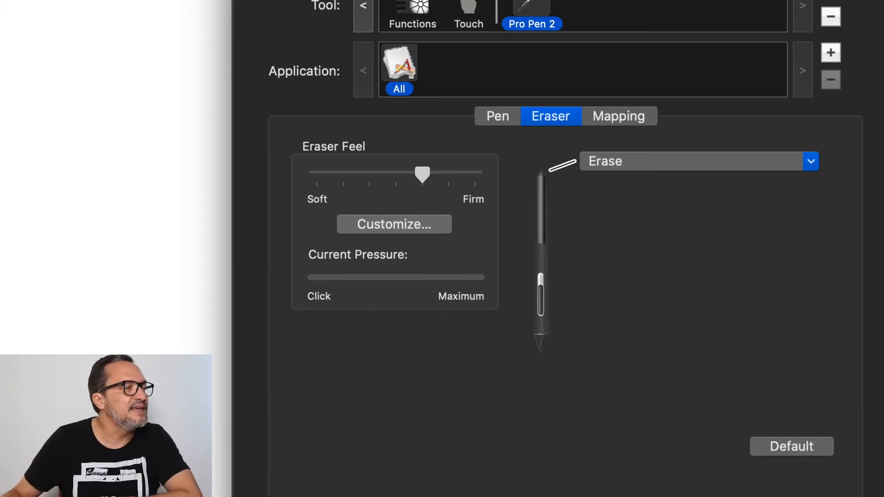
left_click(393, 243)
left_click(396, 228)
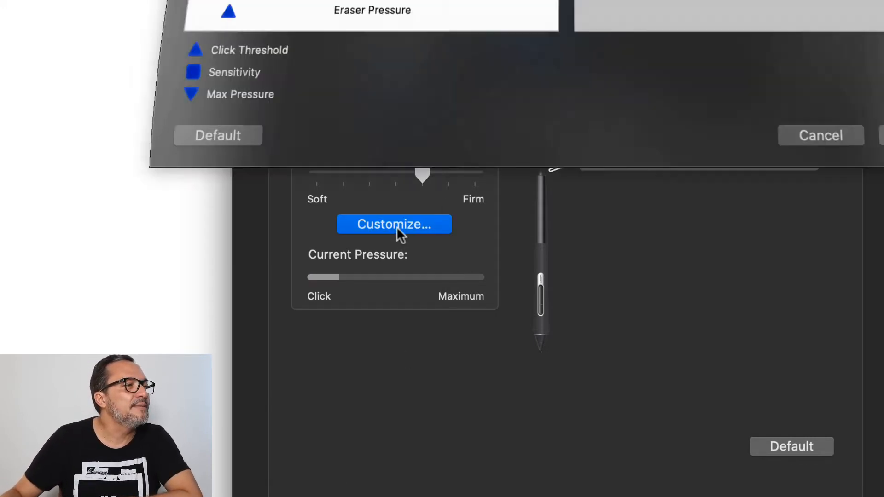
mouse_move(418, 166)
left_mouse_down()
mouse_move(411, 171)
mouse_move(430, 191)
left_mouse_up()
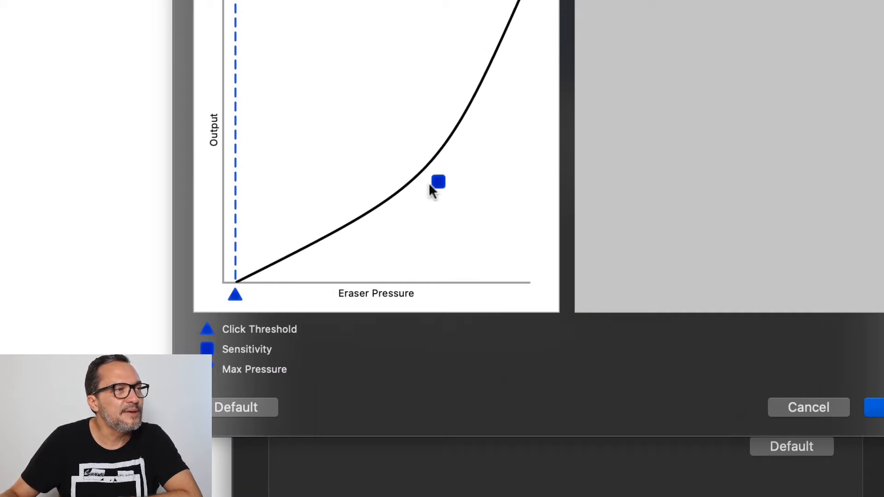
mouse_move(815, 34)
left_mouse_down()
mouse_move(752, 118)
mouse_move(728, 201)
mouse_move(714, 104)
mouse_move(870, 92)
mouse_move(773, 264)
mouse_move(677, 237)
mouse_move(750, 282)
mouse_move(844, 211)
mouse_move(880, 156)
mouse_move(845, 5)
mouse_move(568, 30)
mouse_move(722, 82)
mouse_move(629, 152)
mouse_move(584, 229)
mouse_move(700, 236)
mouse_move(847, 99)
left_mouse_up()
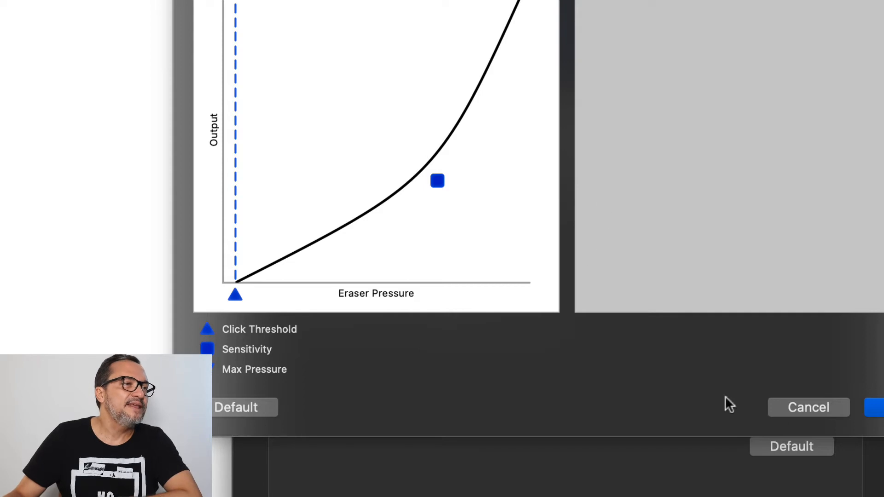
left_click(875, 407)
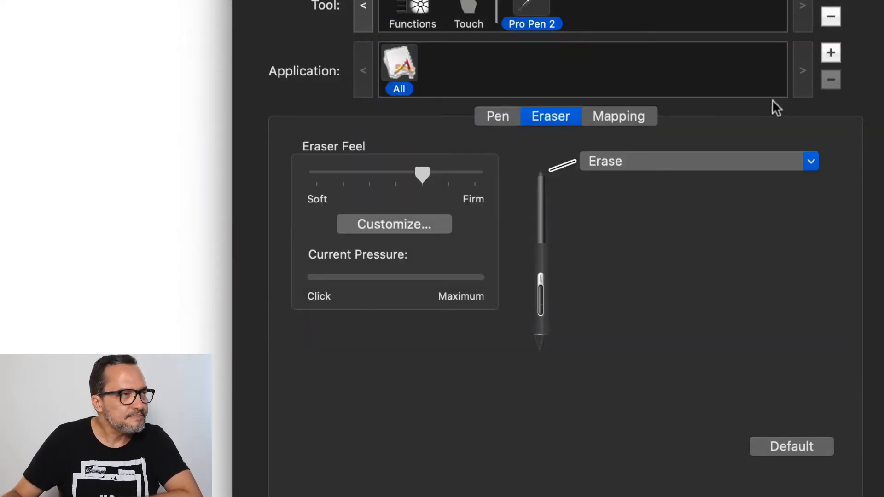
Step: Examine the functions that can be assigned to the pen's eraser end, keeping Erase
left_click(690, 161)
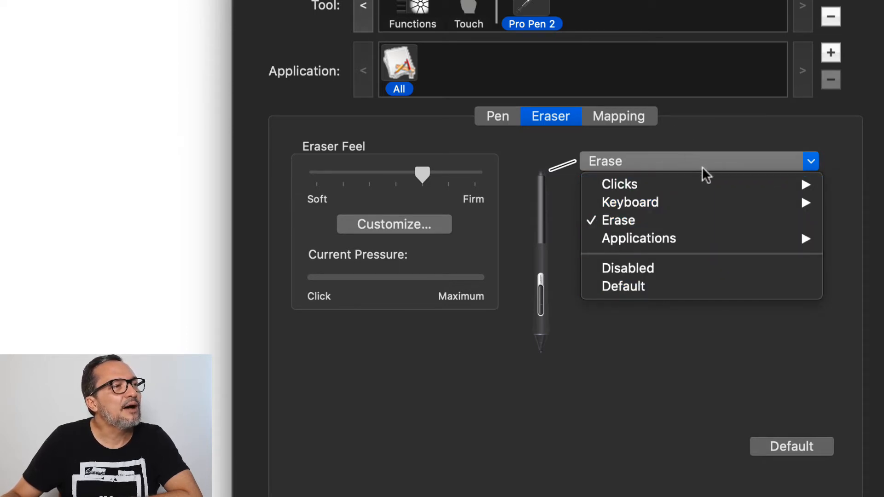
mouse_move(685, 188)
mouse_move(648, 204)
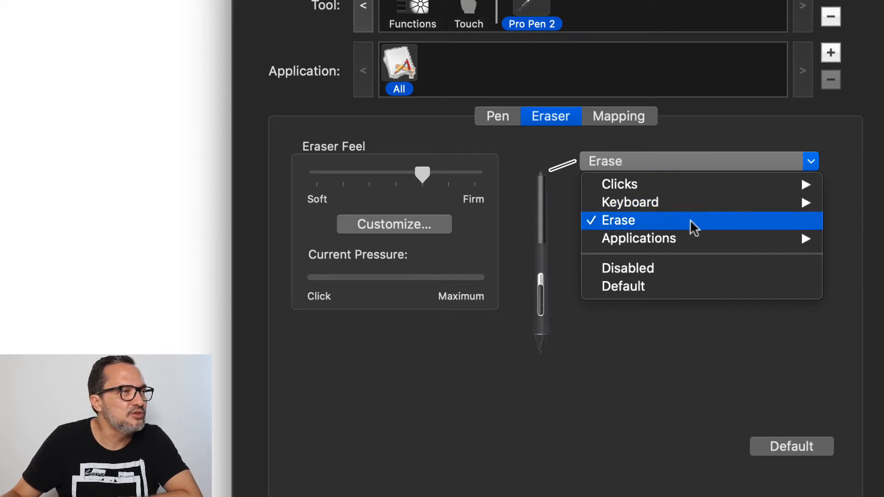
mouse_move(671, 239)
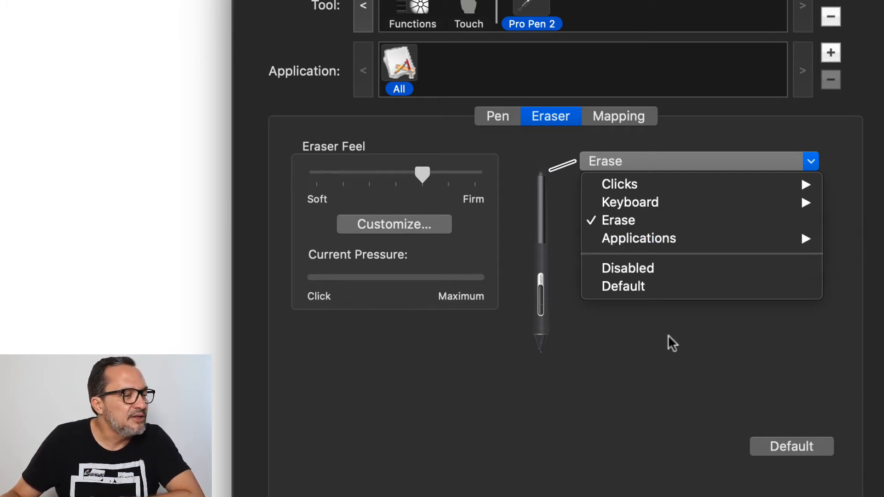
mouse_move(775, 184)
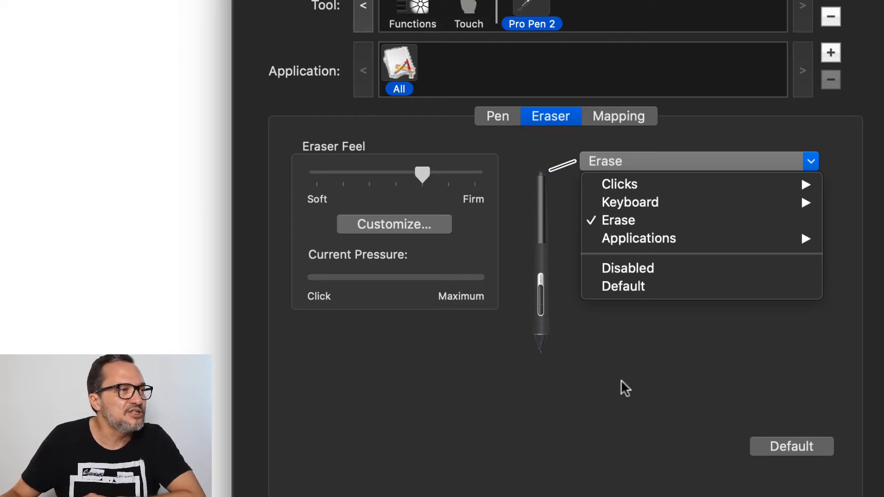
left_click(632, 122)
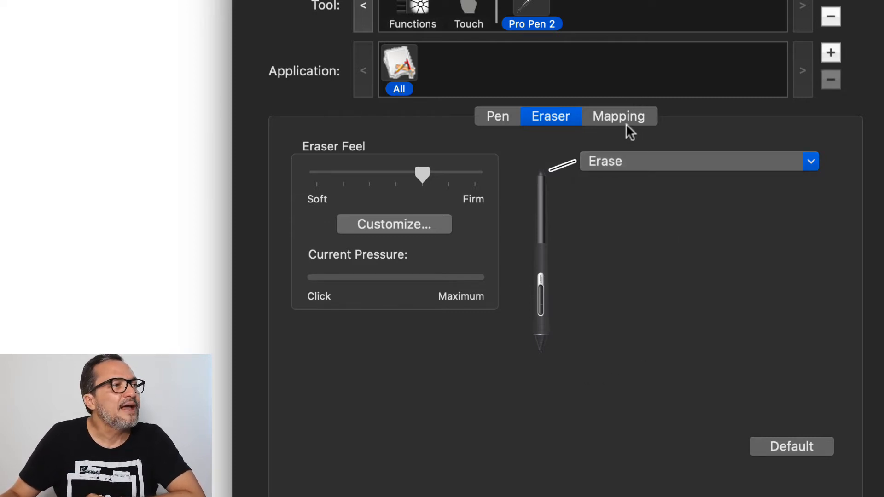
Step: Open the pen's mapping settings and examine the Screen Area and Tablet Area options, keeping Screen Area at Full
left_click(636, 120)
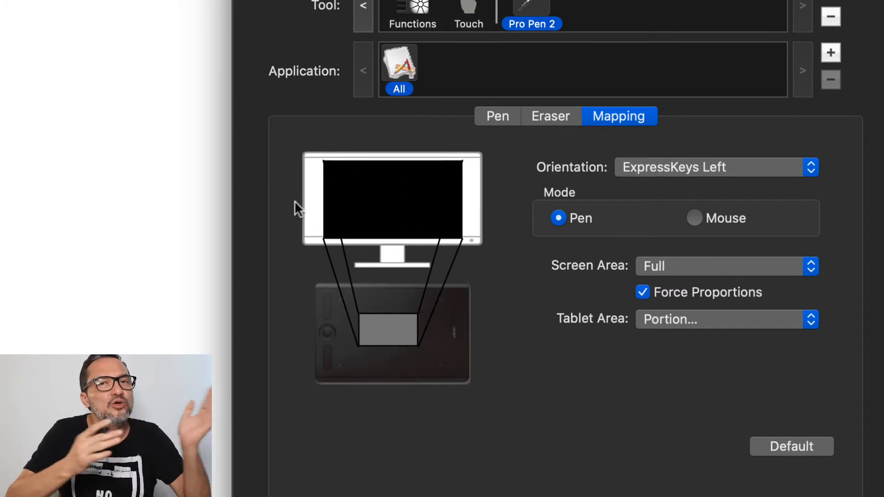
left_click(698, 267)
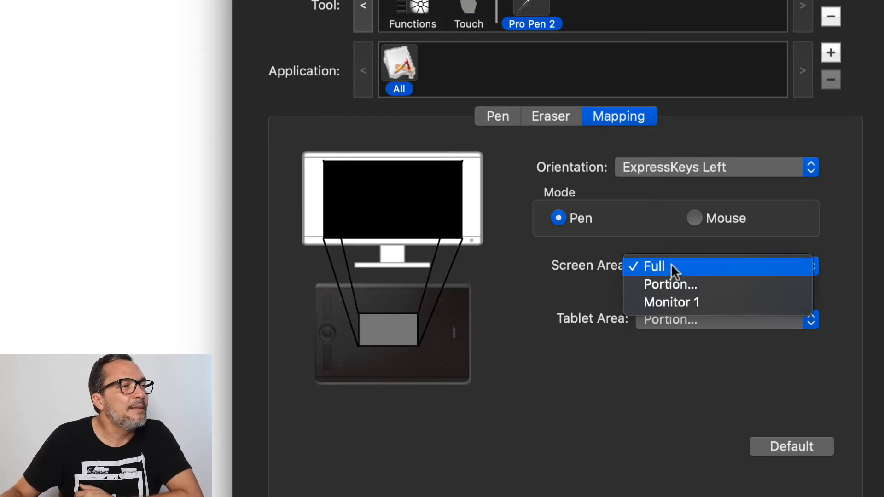
left_click(654, 267)
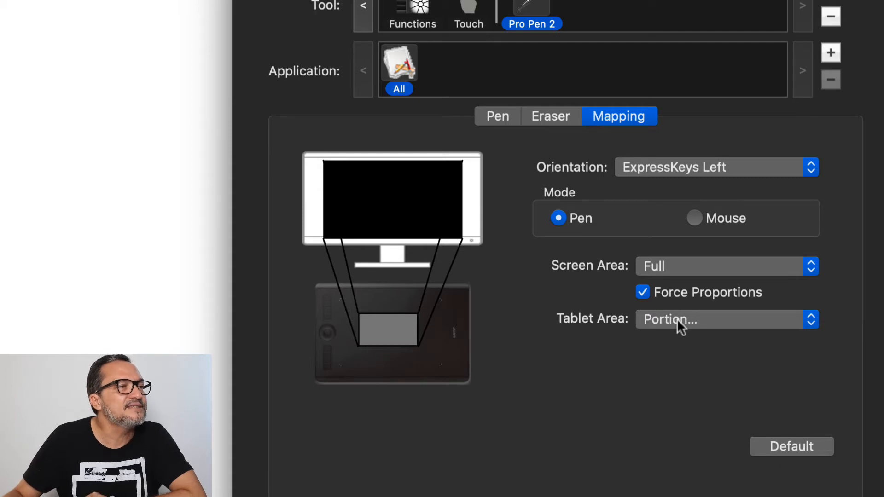
left_click(676, 318)
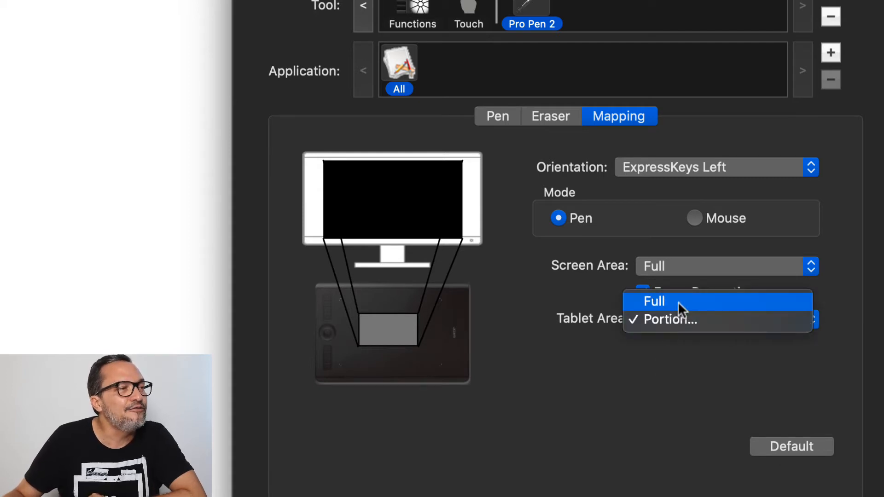
left_click(642, 379)
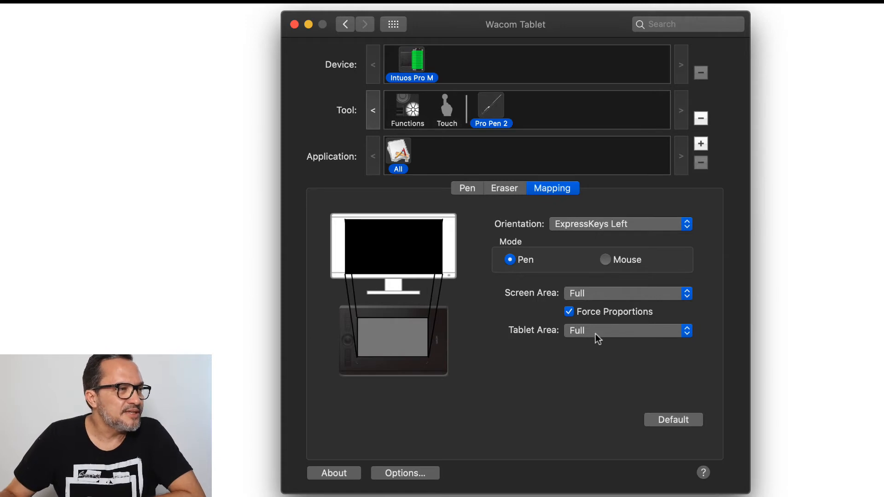
Step: Set the Tablet Area to Full, and replace it with a smaller portion bounded by Top 8918, Bottom 21441, Left 4565, Right 25402
left_click(598, 338)
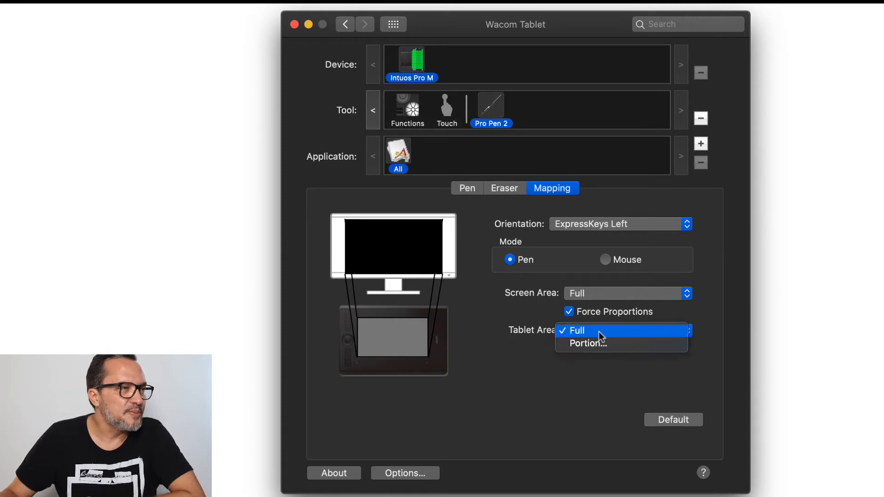
left_click(599, 332)
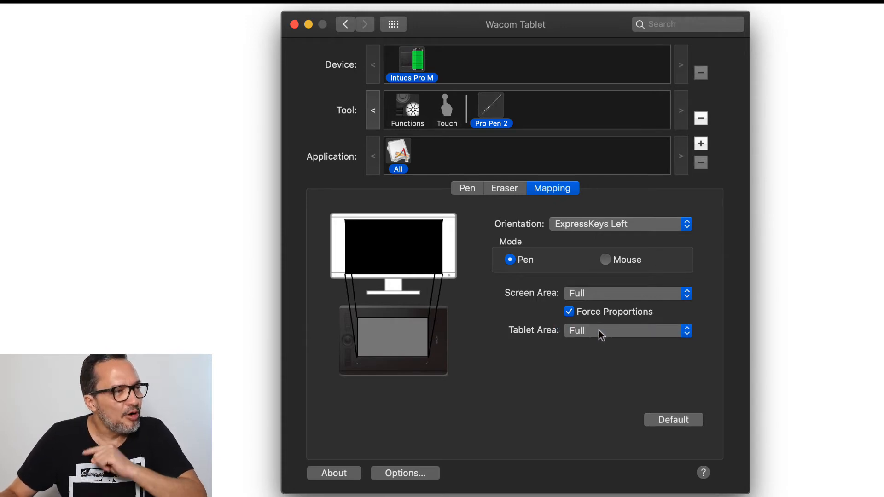
left_click(599, 330)
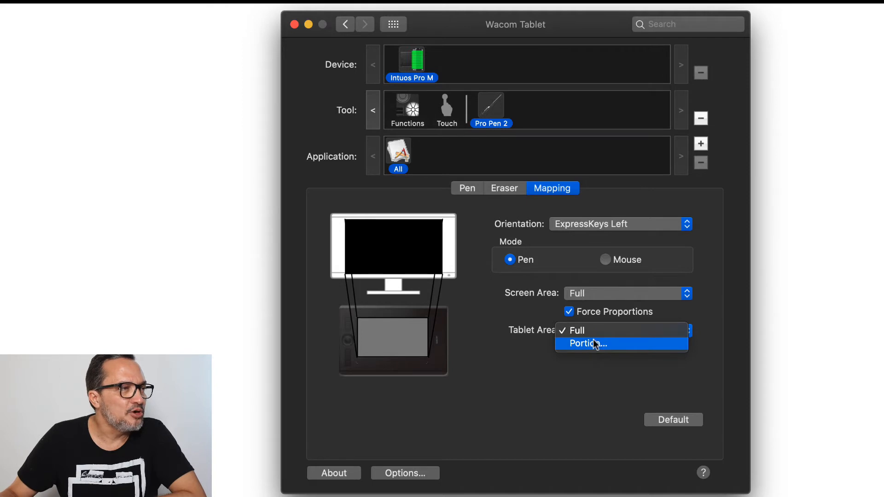
left_click(593, 343)
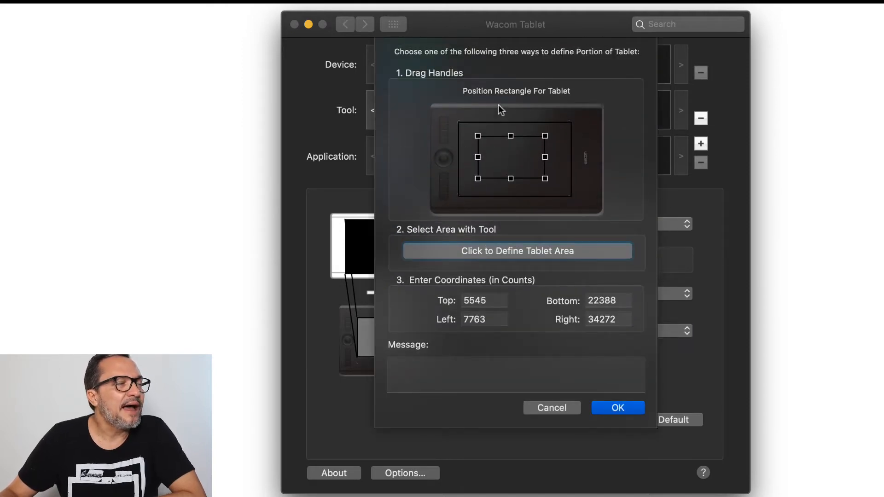
left_click_drag(546, 178, 503, 155)
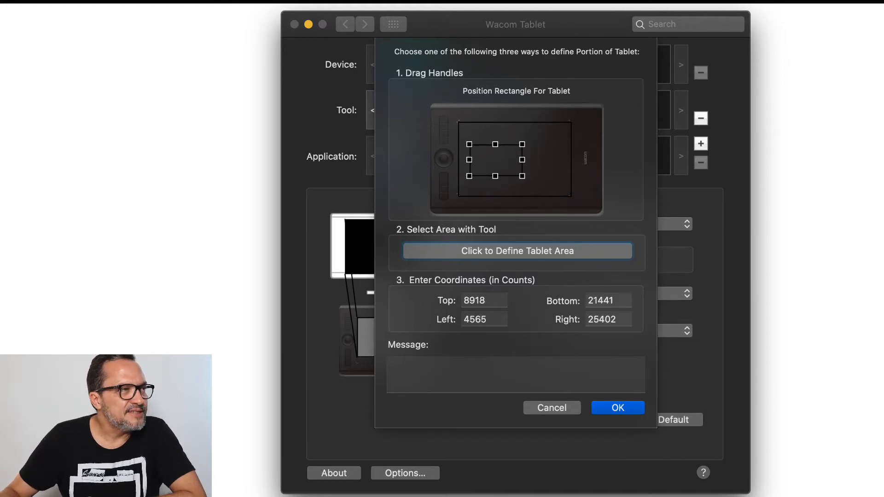
left_click(612, 410)
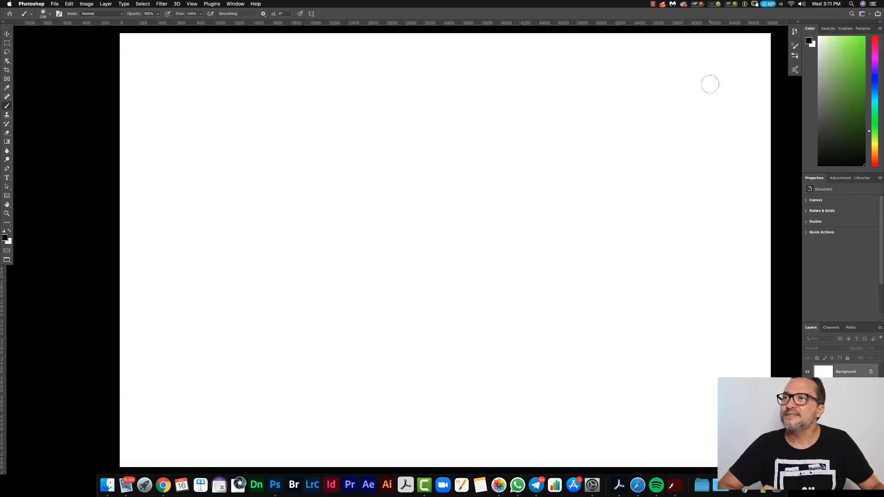
Step: Switch to Photoshop, paint a long looping black brush stroke across the blank canvas, and undo it
mouse_move(721, 77)
left_mouse_down()
mouse_move(645, 64)
mouse_move(621, 119)
mouse_move(685, 184)
mouse_move(626, 216)
mouse_move(459, 150)
mouse_move(366, 193)
mouse_move(461, 287)
mouse_move(400, 366)
mouse_move(168, 307)
mouse_move(93, 389)
mouse_move(402, 399)
mouse_move(556, 283)
mouse_move(382, 218)
mouse_move(136, 302)
mouse_move(94, 123)
mouse_move(290, 164)
mouse_move(554, 320)
mouse_move(709, 279)
mouse_move(625, 115)
mouse_move(448, 81)
mouse_move(338, 97)
left_mouse_up()
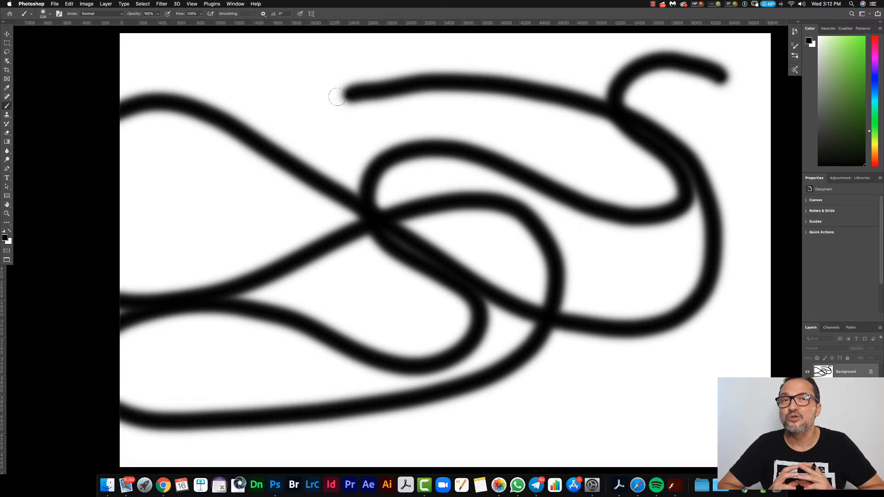
key("super+z")
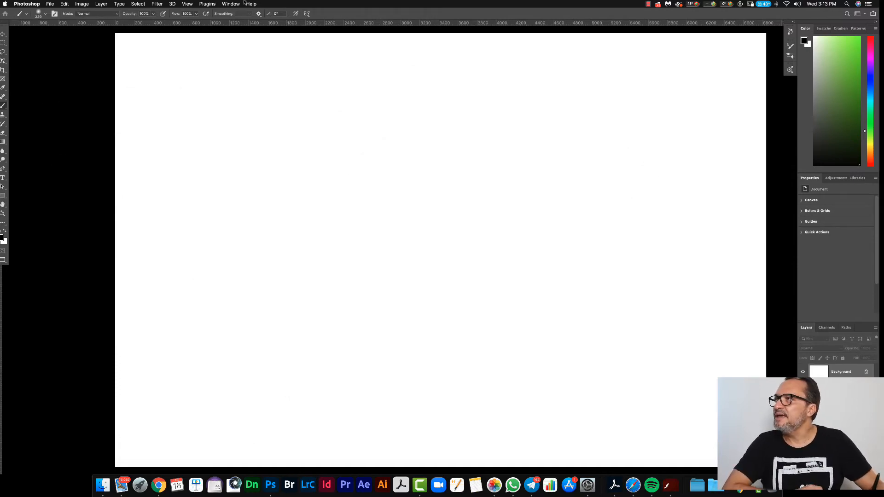
Step: Open the Brush Settings, enable Shape Dynamics and set the Size Jitter control to Pen Pressure
left_click(234, 4)
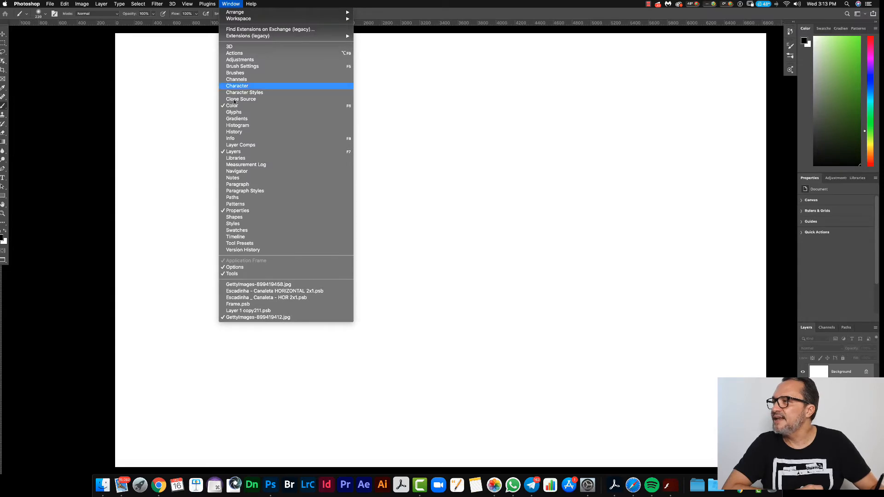
left_click(243, 66)
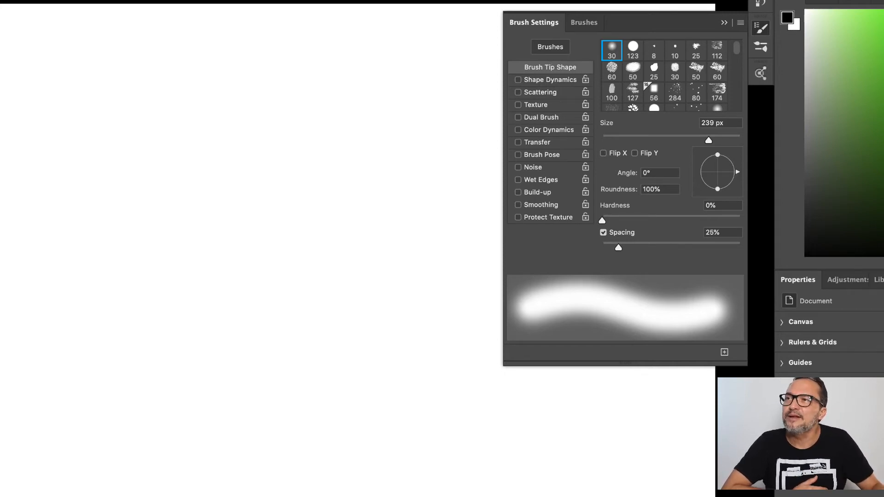
left_click(518, 81)
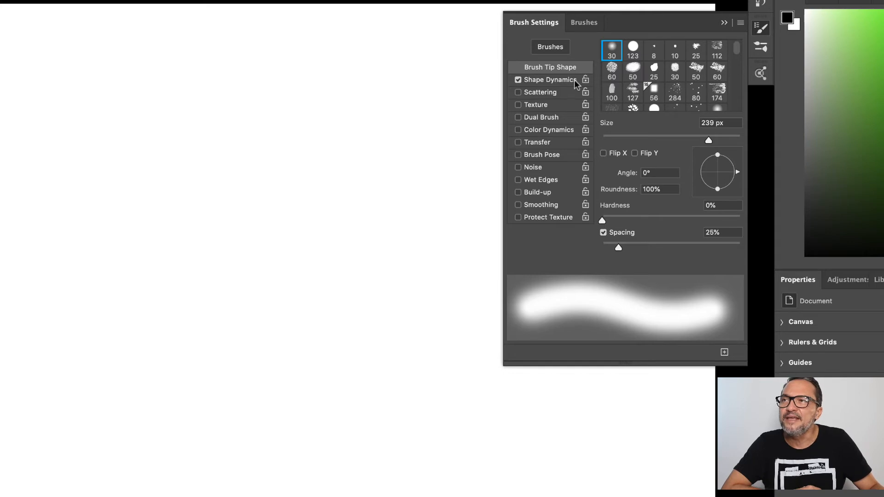
left_click(563, 82)
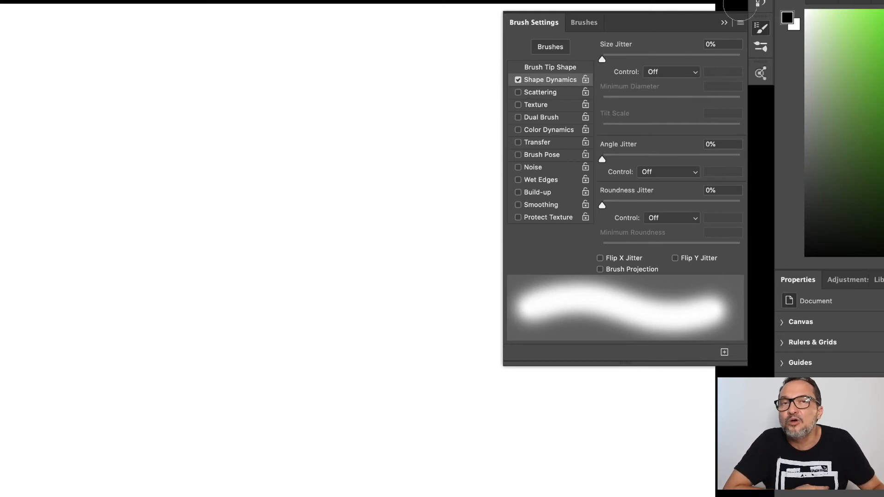
left_click(695, 72)
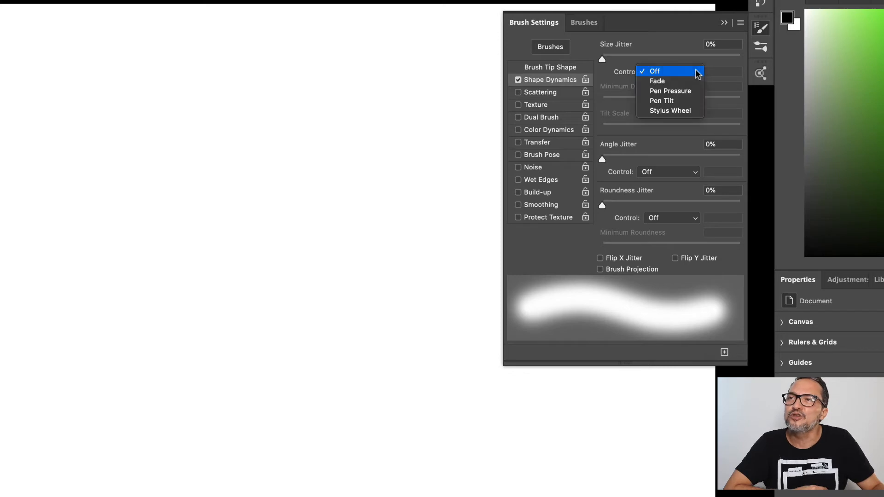
left_click(683, 91)
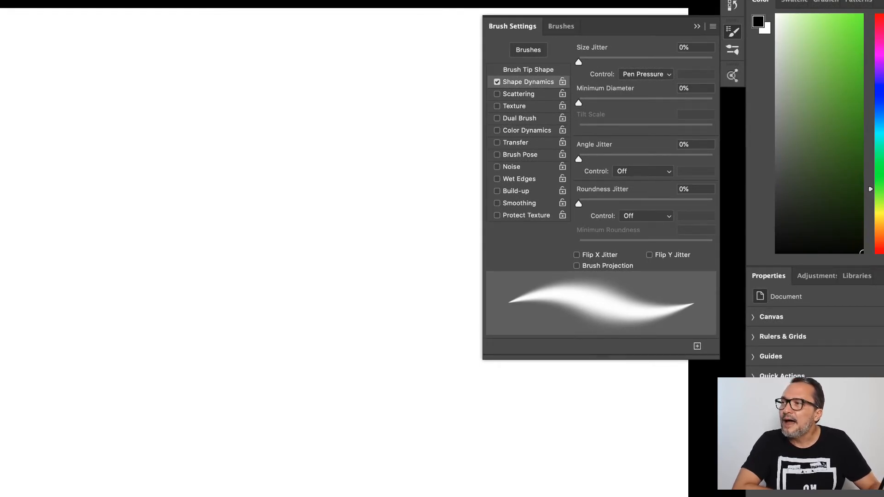
Step: Paint long looping black strokes across the canvas to test the pressure-controlled brush size
mouse_move(1, 431)
left_mouse_down()
mouse_move(67, 442)
mouse_move(64, 347)
mouse_move(46, 496)
mouse_move(214, 420)
mouse_move(362, 495)
mouse_move(132, 98)
mouse_move(49, 256)
left_mouse_up()
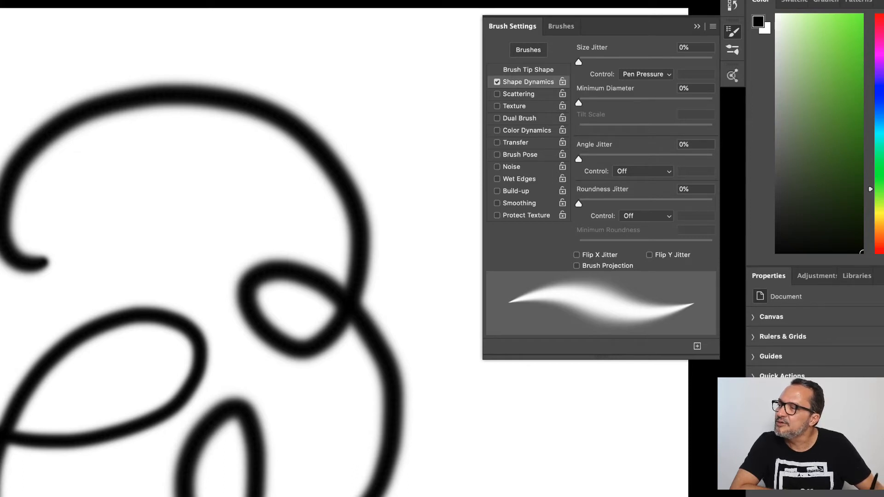
mouse_move(41, 496)
left_mouse_down()
mouse_move(1, 436)
mouse_move(266, 495)
mouse_move(276, 484)
left_mouse_up()
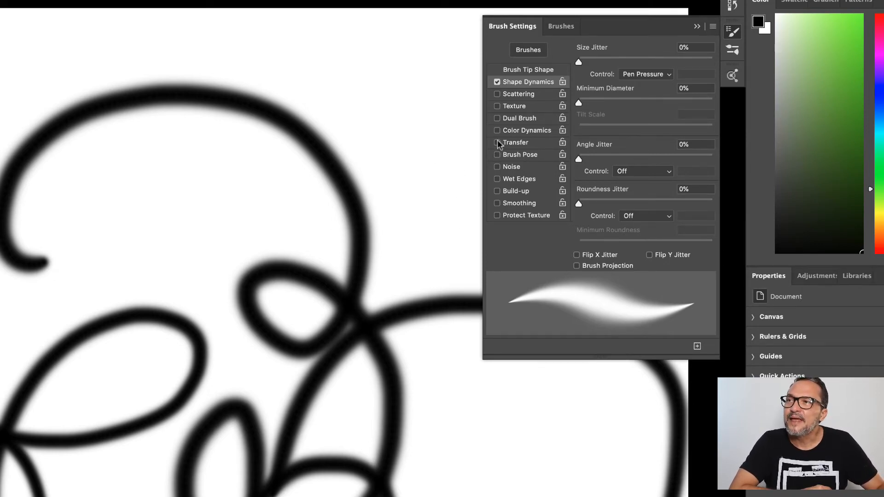
Step: Enable Transfer for the brush and set the Opacity Jitter control to Pen Pressure
left_click(525, 143)
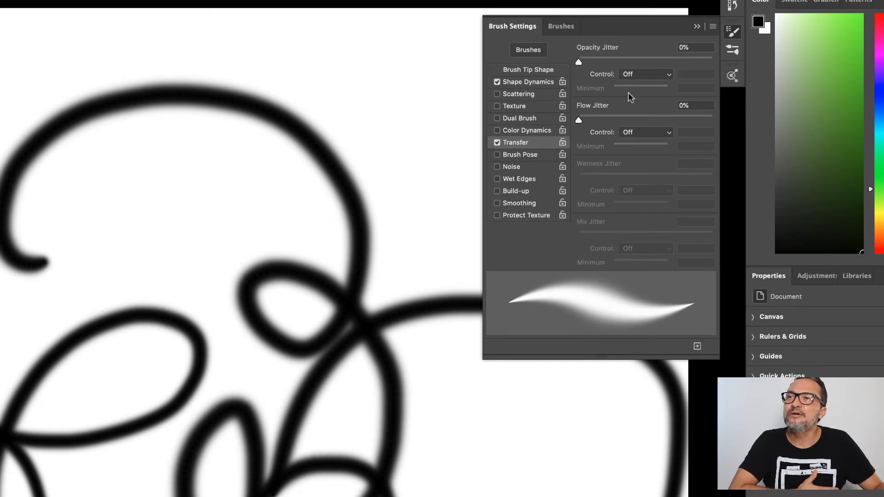
left_click(668, 75)
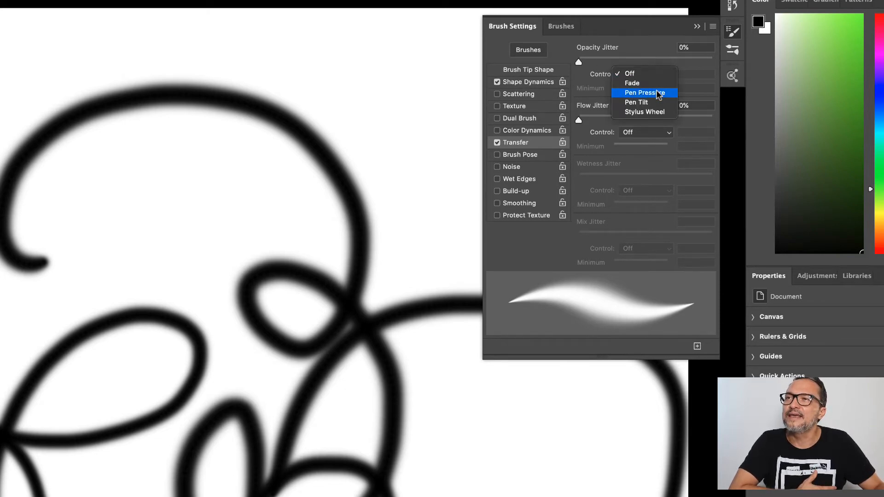
left_click(661, 93)
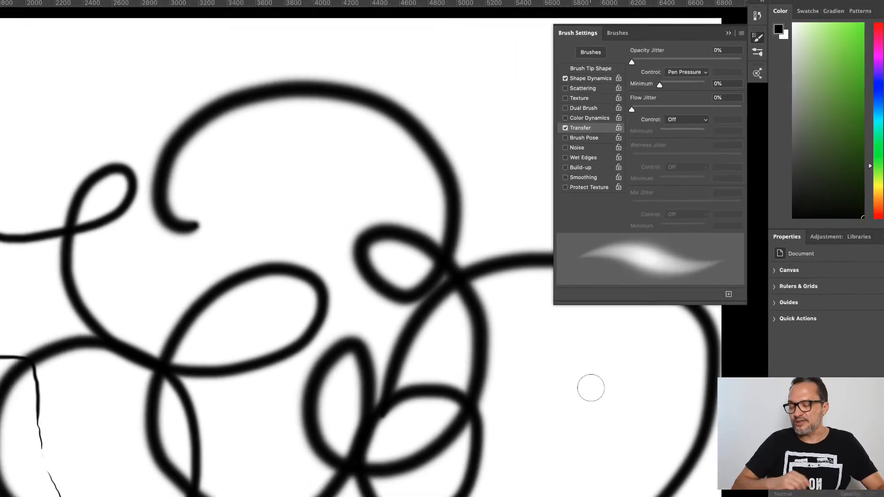
Step: Undo the latest test strokes, and clear the rest of the canvas to white
key("super+z")
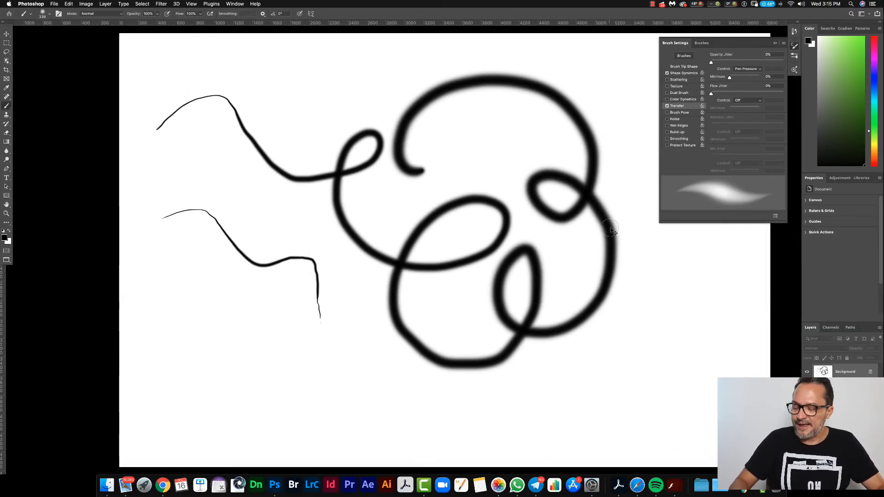
key("super+z")
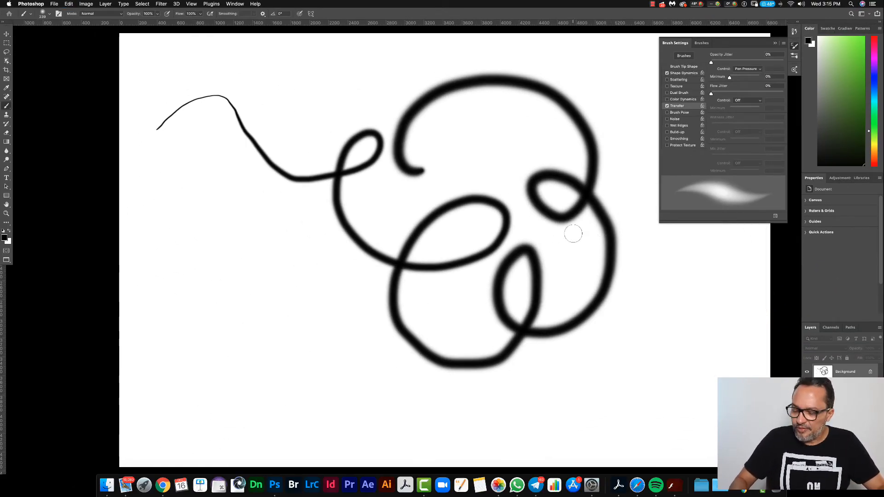
key("super+a")
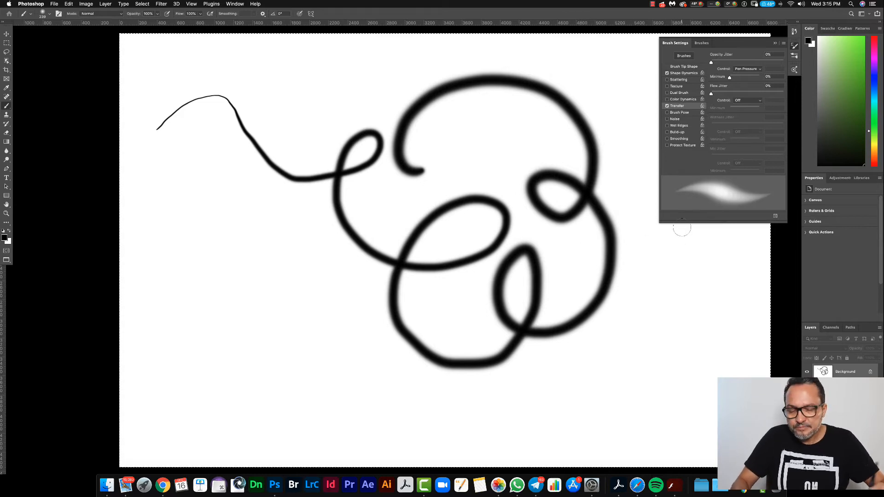
key("super+BackSpace")
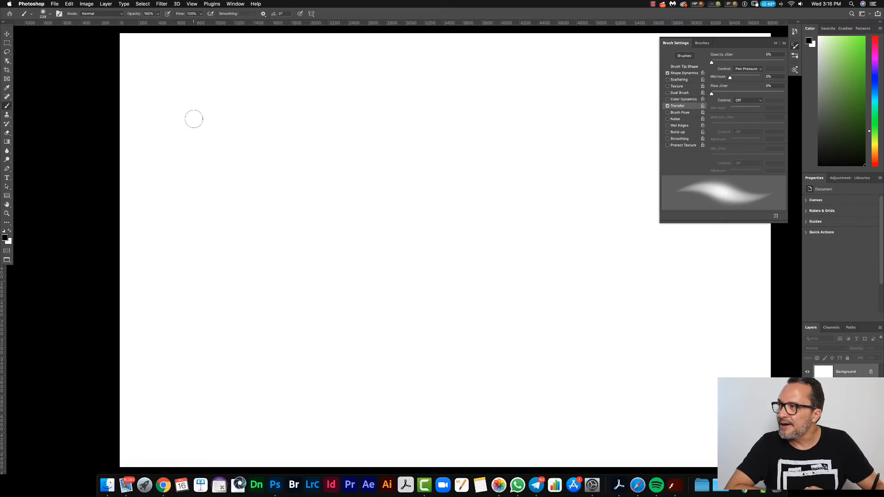
Step: Paint loops and overlapping scribbles across the canvas with varying pressure to test the brush opacity, and clear the canvas
mouse_move(194, 119)
left_mouse_down()
mouse_move(222, 156)
mouse_move(308, 141)
mouse_move(340, 186)
mouse_move(395, 198)
mouse_move(417, 168)
mouse_move(385, 171)
mouse_move(372, 209)
mouse_move(413, 244)
mouse_move(448, 217)
mouse_move(423, 215)
mouse_move(422, 254)
mouse_move(512, 240)
mouse_move(489, 207)
mouse_move(513, 268)
mouse_move(576, 202)
mouse_move(490, 163)
mouse_move(536, 135)
mouse_move(347, 103)
mouse_move(427, 169)
mouse_move(330, 222)
mouse_move(300, 225)
mouse_move(300, 259)
mouse_move(339, 313)
mouse_move(361, 309)
mouse_move(429, 333)
mouse_move(489, 312)
mouse_move(525, 316)
mouse_move(580, 283)
mouse_move(609, 226)
mouse_move(601, 176)
mouse_move(540, 151)
left_mouse_up()
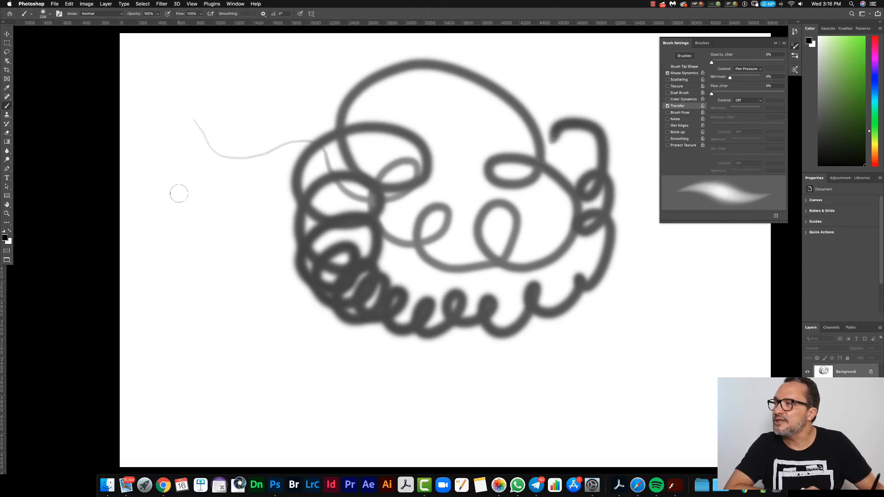
mouse_move(180, 198)
left_mouse_down()
mouse_move(210, 242)
mouse_move(218, 207)
mouse_move(212, 276)
mouse_move(190, 276)
mouse_move(193, 294)
mouse_move(263, 314)
mouse_move(266, 383)
mouse_move(327, 406)
mouse_move(450, 364)
mouse_move(544, 368)
mouse_move(645, 326)
mouse_move(585, 331)
mouse_move(594, 294)
left_mouse_up()
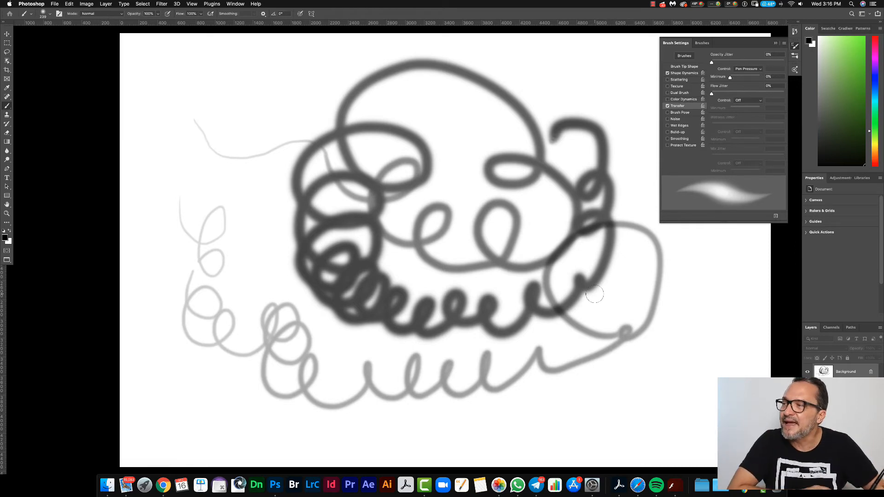
mouse_move(264, 100)
left_mouse_down()
mouse_move(267, 251)
mouse_move(206, 210)
mouse_move(279, 188)
mouse_move(274, 94)
mouse_move(213, 226)
mouse_move(161, 147)
mouse_move(277, 110)
mouse_move(256, 252)
mouse_move(234, 260)
left_mouse_up()
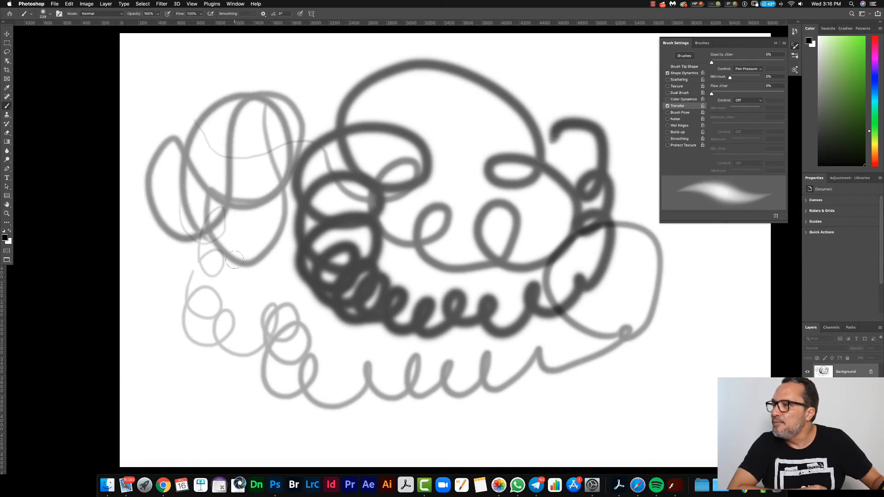
mouse_move(245, 297)
left_mouse_down()
mouse_move(253, 399)
mouse_move(264, 308)
mouse_move(296, 335)
mouse_move(315, 406)
mouse_move(337, 440)
mouse_move(391, 362)
mouse_move(405, 403)
mouse_move(472, 417)
left_mouse_up()
mouse_move(221, 420)
left_mouse_down()
mouse_move(465, 383)
mouse_move(248, 368)
mouse_move(244, 343)
mouse_move(327, 339)
left_mouse_up()
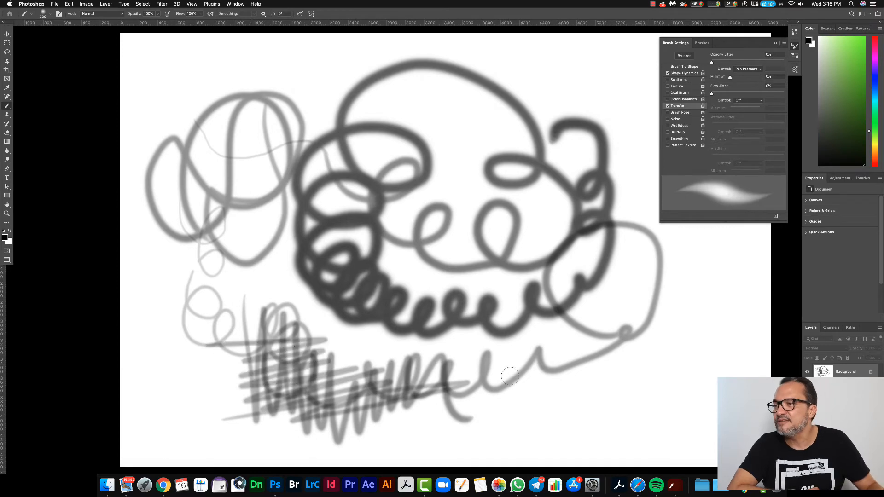
mouse_move(545, 364)
left_mouse_down()
mouse_move(469, 378)
mouse_move(586, 350)
mouse_move(541, 370)
mouse_move(608, 366)
left_mouse_up()
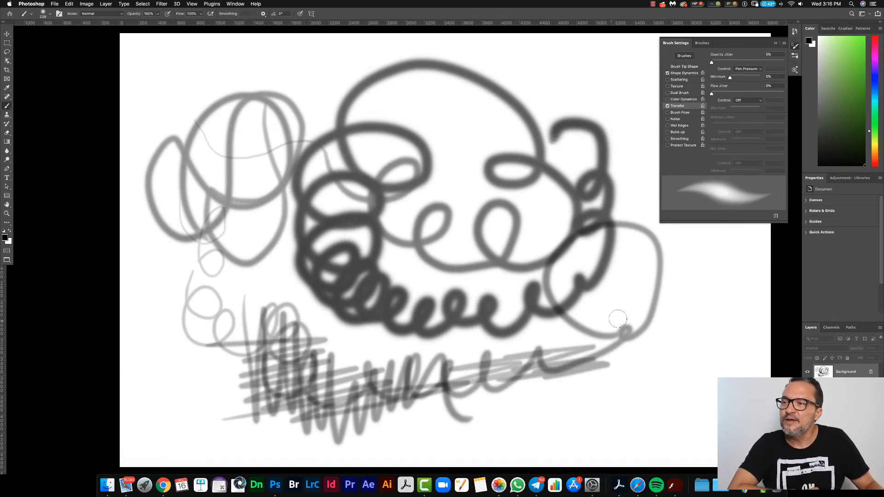
mouse_move(626, 306)
left_mouse_down()
mouse_move(674, 299)
mouse_move(612, 331)
mouse_move(571, 368)
mouse_move(543, 364)
left_mouse_up()
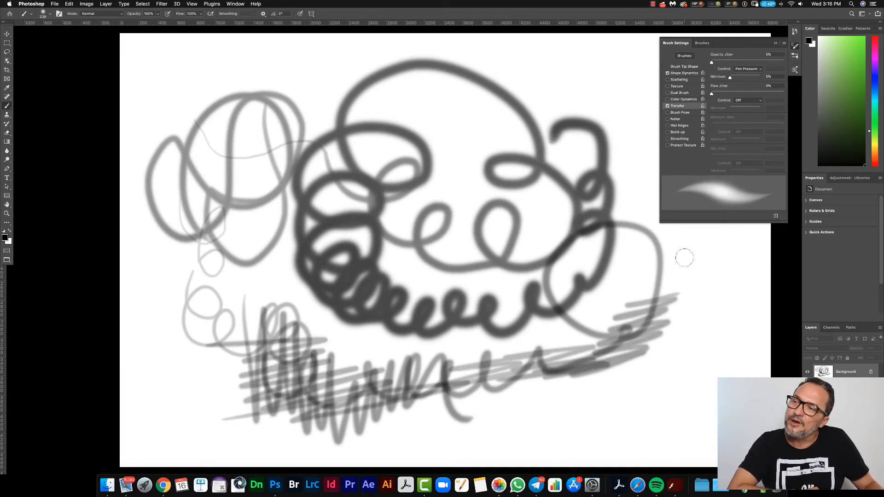
mouse_move(686, 252)
left_mouse_down()
mouse_move(653, 286)
mouse_move(611, 268)
mouse_move(641, 345)
mouse_move(622, 285)
mouse_move(638, 299)
mouse_move(634, 289)
mouse_move(666, 349)
mouse_move(682, 297)
mouse_move(700, 282)
mouse_move(669, 297)
mouse_move(668, 286)
mouse_move(596, 335)
mouse_move(575, 314)
mouse_move(631, 320)
mouse_move(642, 316)
mouse_move(635, 297)
left_mouse_up()
mouse_move(634, 333)
left_mouse_down()
mouse_move(665, 312)
mouse_move(647, 382)
left_mouse_up()
key("ctrl+a")
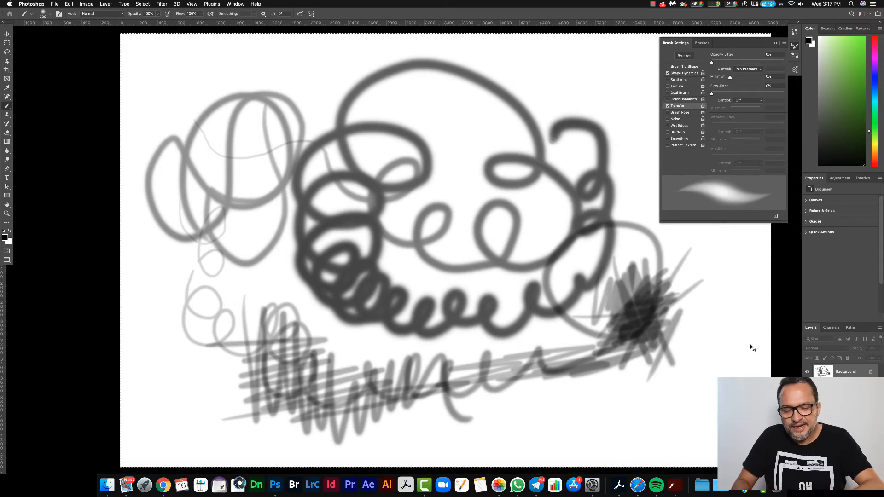
key("BackSpace")
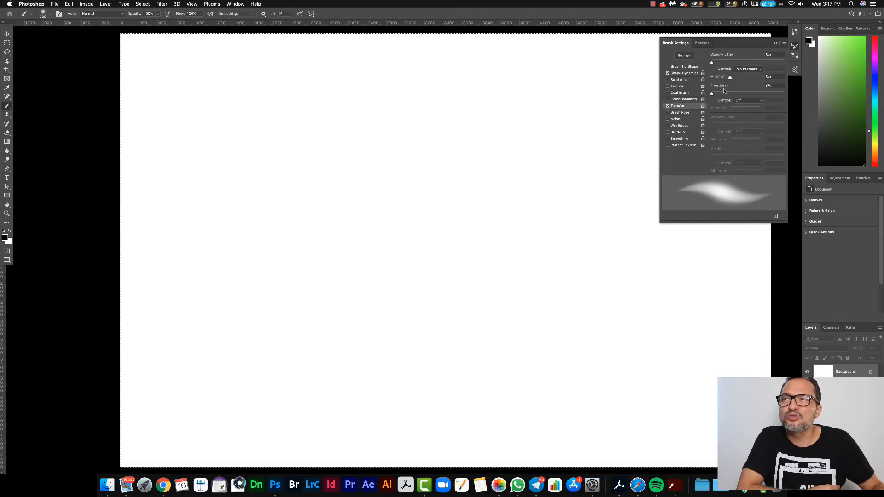
Step: Set the Opacity Jitter minimum to 60%, and test it with overlapping loops across the canvas before clearing them
left_click_drag(730, 80, 748, 81)
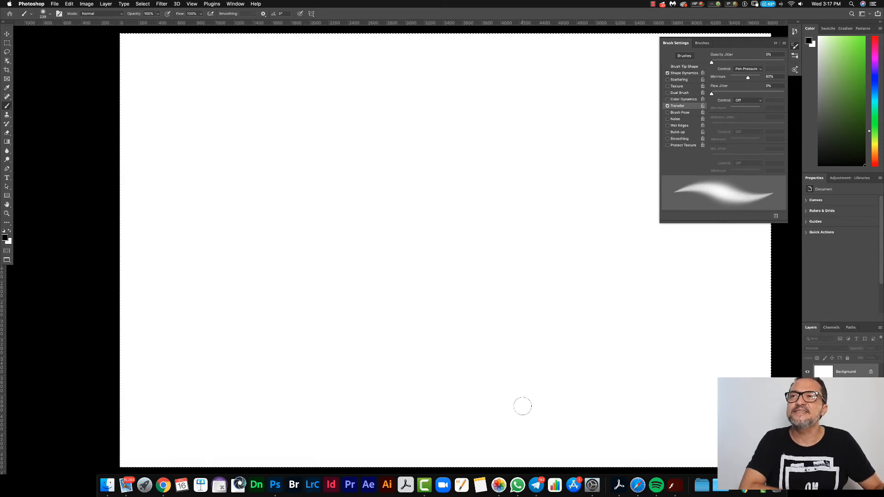
mouse_move(500, 78)
left_mouse_down()
mouse_move(454, 89)
mouse_move(426, 120)
mouse_move(425, 137)
mouse_move(465, 171)
mouse_move(479, 213)
mouse_move(448, 254)
mouse_move(400, 237)
mouse_move(440, 217)
mouse_move(434, 262)
mouse_move(341, 272)
mouse_move(386, 231)
mouse_move(358, 328)
mouse_move(280, 238)
mouse_move(321, 295)
mouse_move(296, 224)
mouse_move(312, 343)
mouse_move(374, 247)
mouse_move(340, 285)
mouse_move(338, 368)
mouse_move(500, 333)
mouse_move(579, 279)
mouse_move(569, 189)
mouse_move(607, 167)
left_mouse_up()
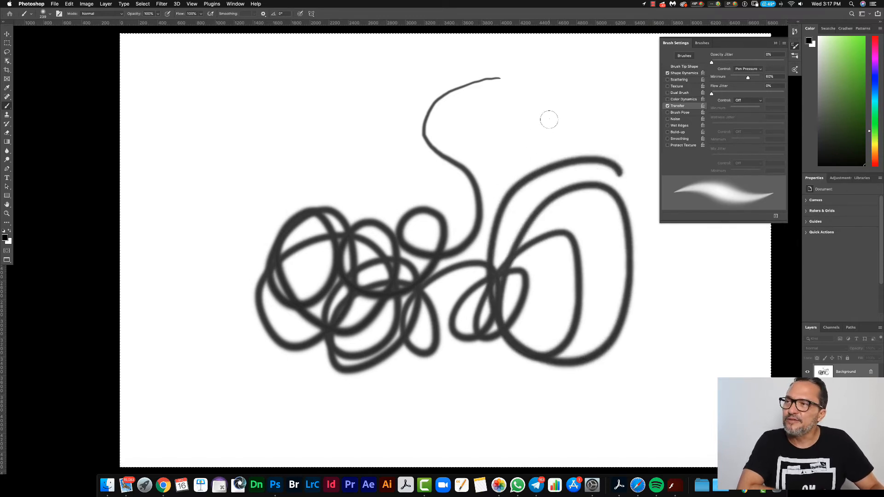
mouse_move(548, 118)
left_mouse_down()
mouse_move(554, 257)
mouse_move(543, 246)
mouse_move(516, 155)
mouse_move(504, 146)
mouse_move(615, 208)
left_mouse_up()
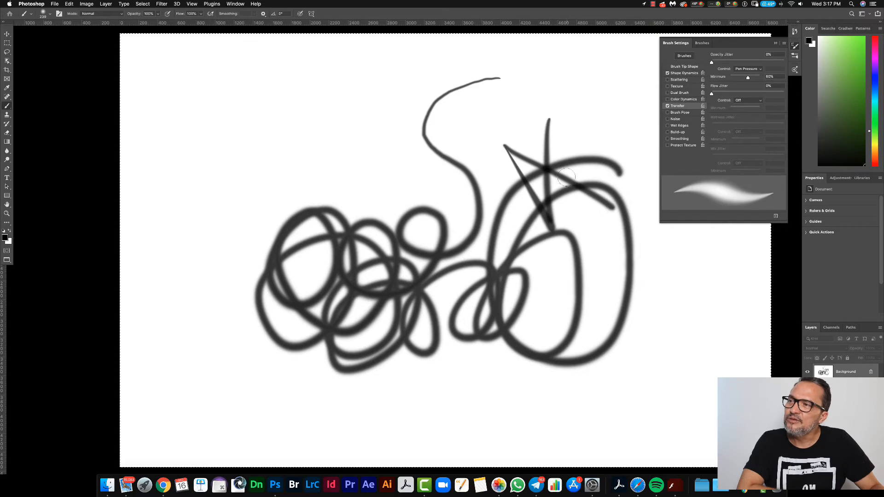
mouse_move(580, 111)
left_mouse_down()
mouse_move(377, 169)
mouse_move(336, 100)
mouse_move(259, 198)
mouse_move(435, 69)
mouse_move(294, 248)
mouse_move(245, 249)
left_mouse_up()
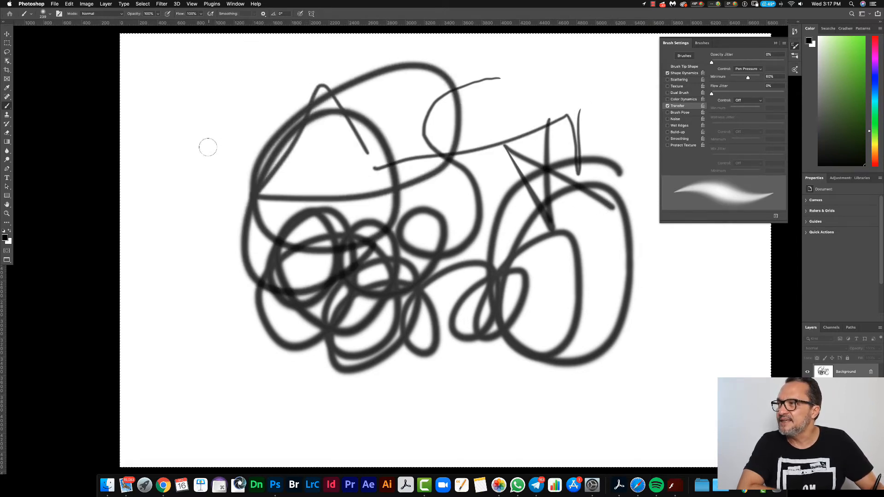
mouse_move(198, 157)
left_mouse_down()
mouse_move(188, 202)
mouse_move(217, 304)
mouse_move(220, 260)
left_mouse_up()
mouse_move(231, 168)
left_mouse_down()
mouse_move(209, 262)
mouse_move(263, 396)
mouse_move(354, 431)
mouse_move(590, 405)
mouse_move(699, 319)
mouse_move(718, 251)
left_mouse_up()
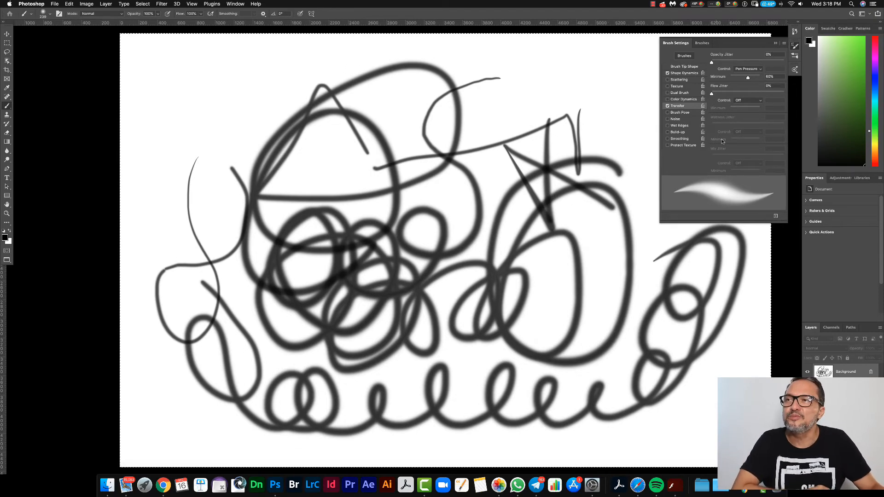
key("super+BackSpace")
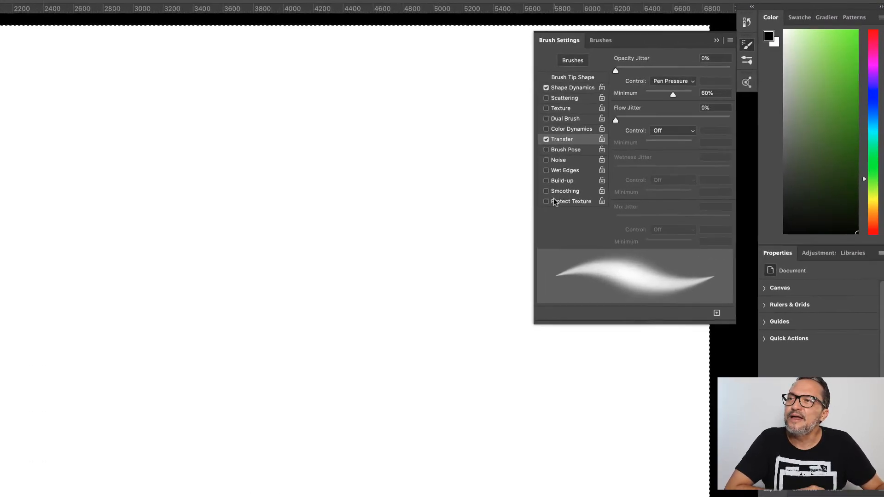
Step: Deselect the canvas and enable Smoothing for the brush, testing it with long looping strokes that are undone
left_click(494, 214)
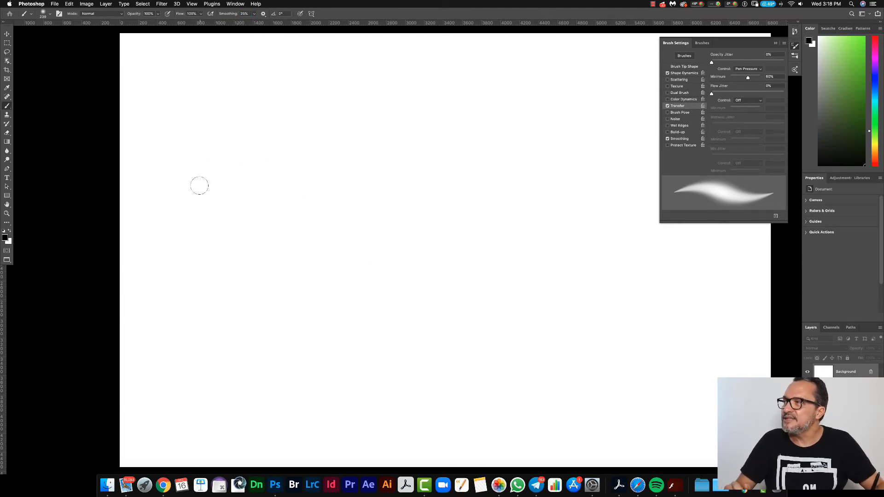
mouse_move(199, 185)
left_mouse_down()
mouse_move(233, 154)
mouse_move(345, 212)
mouse_move(507, 132)
mouse_move(335, 260)
mouse_move(541, 277)
mouse_move(292, 379)
mouse_move(310, 257)
mouse_move(672, 352)
left_mouse_up()
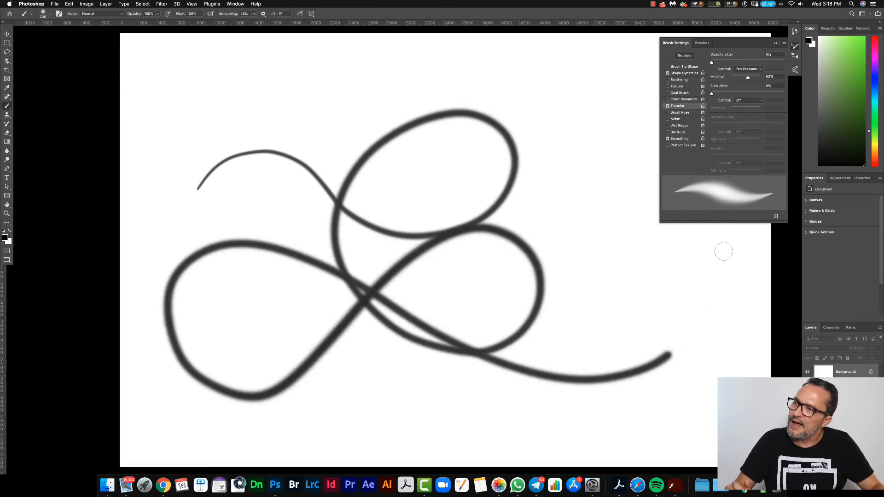
left_click_drag(723, 251, 695, 220)
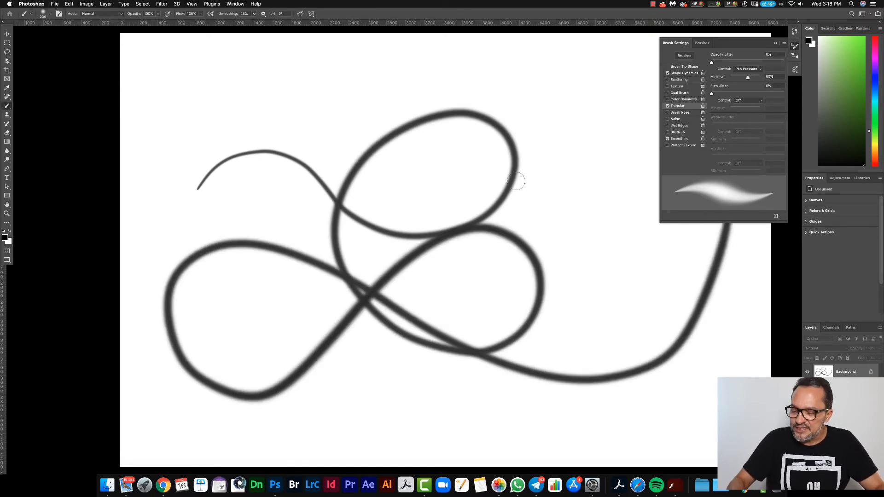
key("super+z")
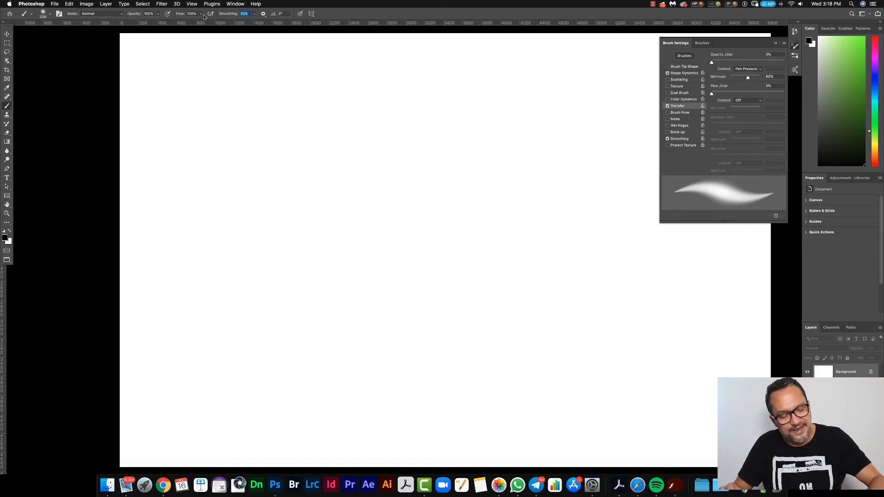
Step: Set the brush smoothing to 0%, and test it with long curving strokes across the canvas, undoing them
type("0")
key("Return")
mouse_move(556, 58)
left_mouse_down()
mouse_move(456, 97)
mouse_move(533, 199)
mouse_move(508, 275)
mouse_move(320, 227)
mouse_move(406, 287)
mouse_move(373, 374)
mouse_move(253, 275)
mouse_move(291, 401)
mouse_move(486, 413)
mouse_move(644, 396)
mouse_move(569, 312)
mouse_move(484, 354)
mouse_move(322, 182)
mouse_move(151, 134)
mouse_move(183, 251)
left_mouse_up()
mouse_move(211, 258)
left_mouse_down()
mouse_move(382, 102)
mouse_move(456, 182)
mouse_move(570, 278)
mouse_move(549, 122)
left_mouse_up()
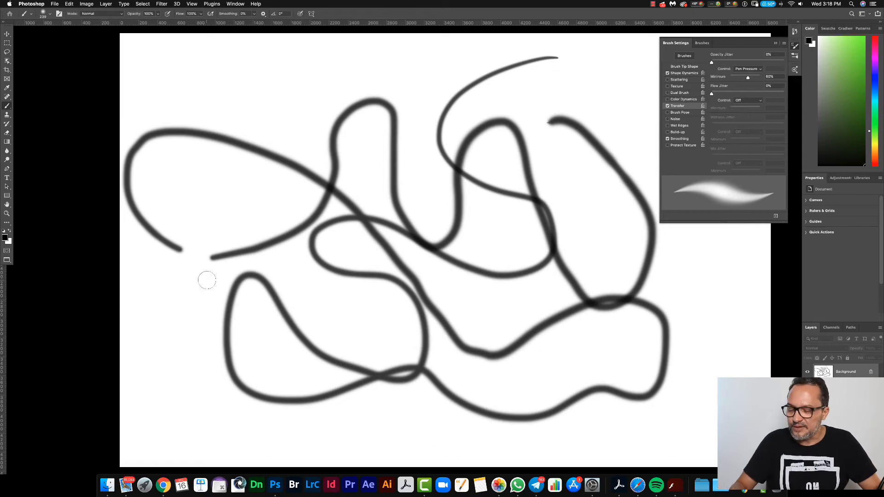
key("super+z")
key("super+z")
key("super+z")
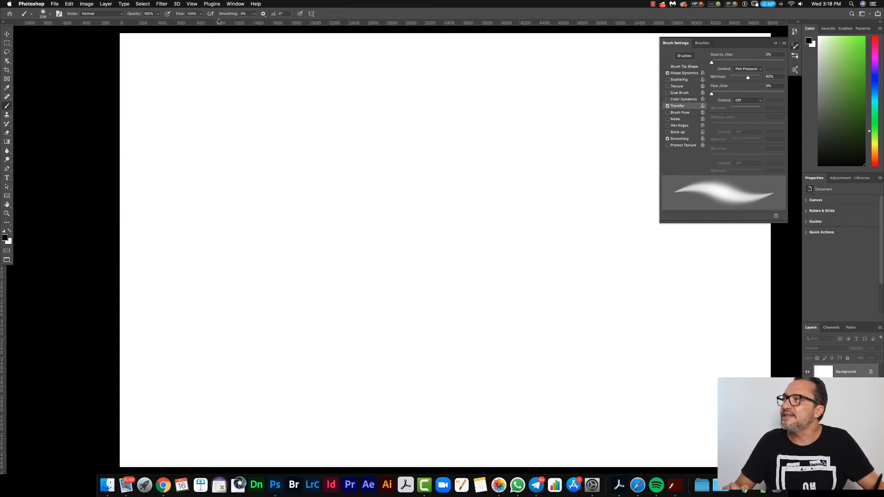
Step: Set the brush smoothing to 35%, and test it with long looping and crossing strokes across the canvas
left_click(244, 13)
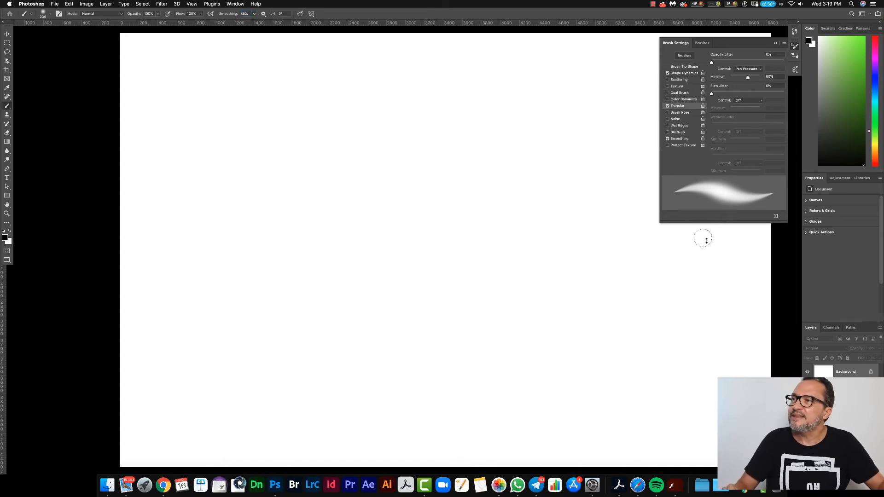
mouse_move(594, 122)
left_mouse_down()
mouse_move(571, 96)
mouse_move(447, 137)
left_mouse_up()
mouse_move(445, 167)
left_mouse_down()
mouse_move(597, 279)
mouse_move(531, 338)
mouse_move(420, 268)
mouse_move(279, 263)
mouse_move(245, 391)
mouse_move(362, 393)
mouse_move(305, 294)
mouse_move(205, 229)
mouse_move(280, 112)
mouse_move(434, 205)
mouse_move(635, 389)
mouse_move(726, 368)
mouse_move(580, 163)
mouse_move(364, 251)
mouse_move(190, 365)
mouse_move(159, 400)
left_mouse_up()
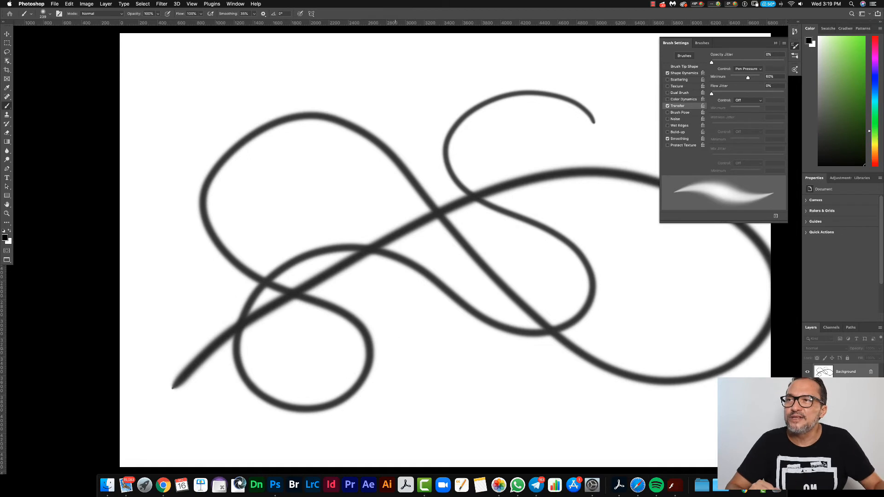
left_click(683, 139)
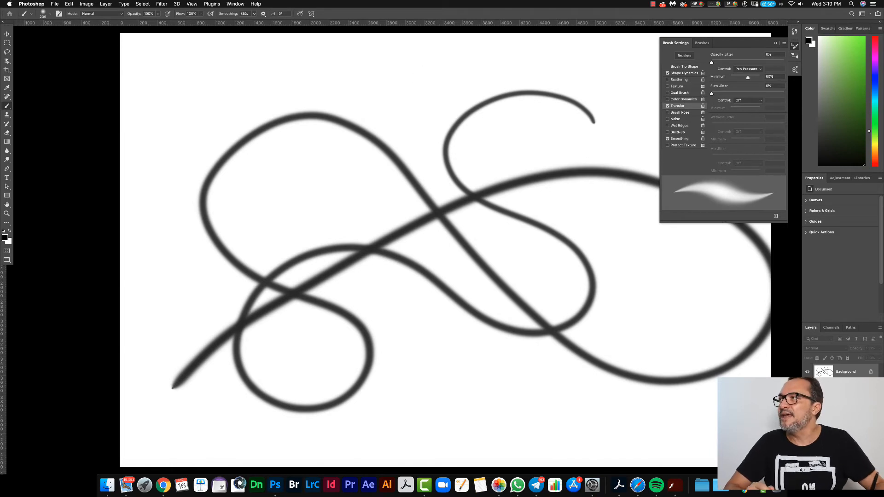
left_click(245, 14)
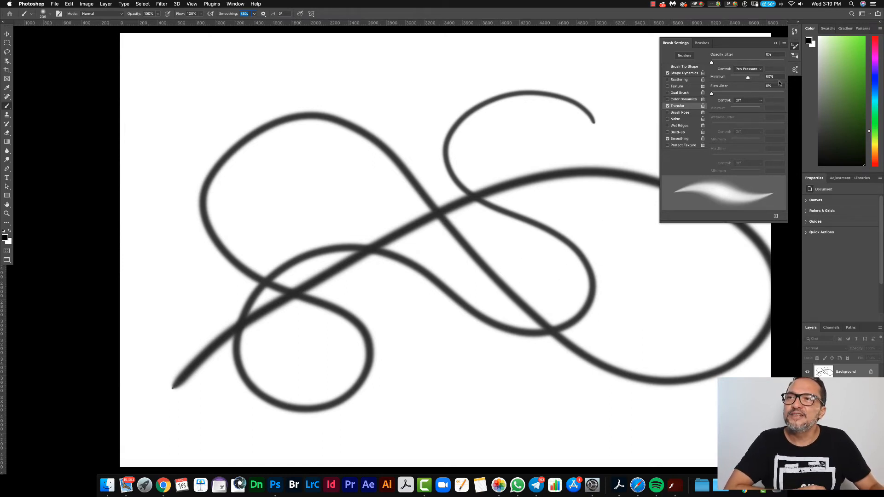
Step: Set the brush's Flow Jitter control to Pen Pressure and adjust its minimum flow
left_click(751, 100)
left_click(748, 112)
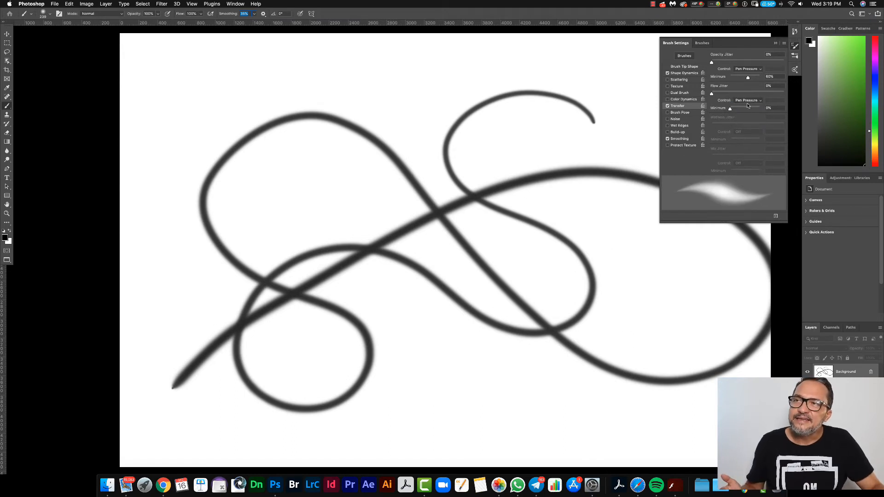
left_click(740, 109)
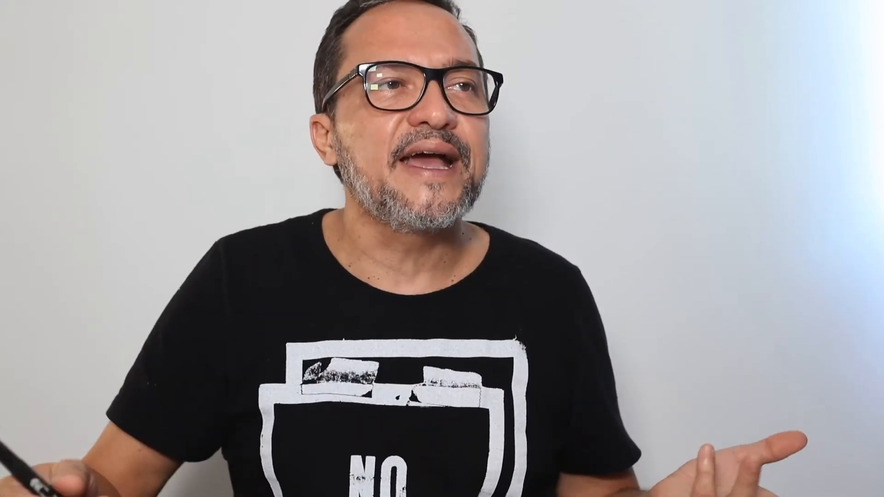
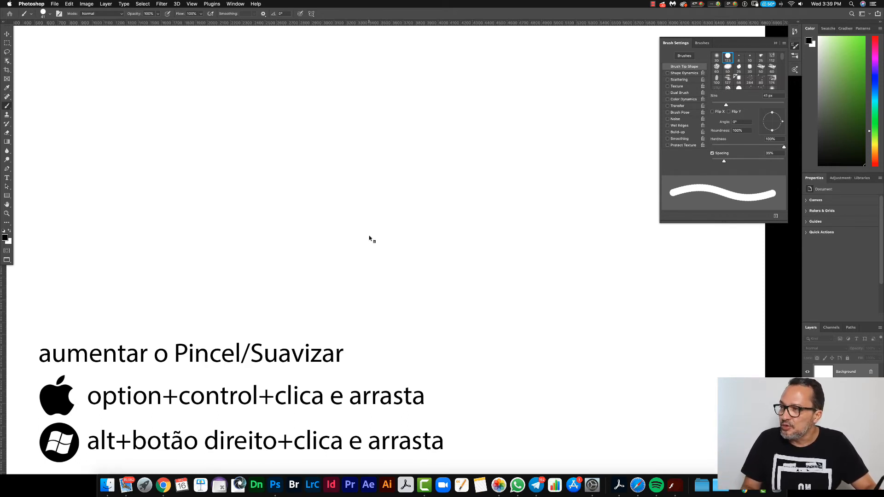
Step: Adjust the brush size and hardness directly on the canvas, ending at about 336 px with 90% hardness
mouse_move(371, 235)
left_mouse_down()
mouse_move(624, 235)
mouse_move(697, 244)
mouse_move(375, 246)
left_mouse_up()
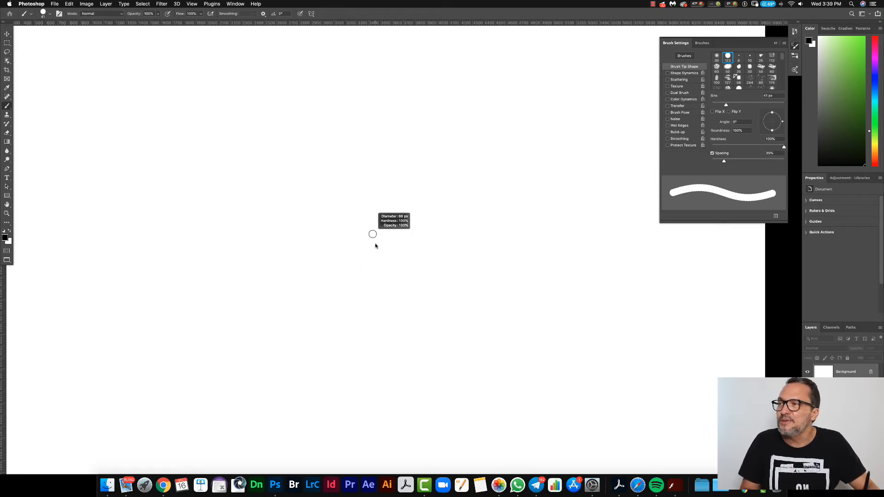
left_click_drag(378, 246, 459, 244)
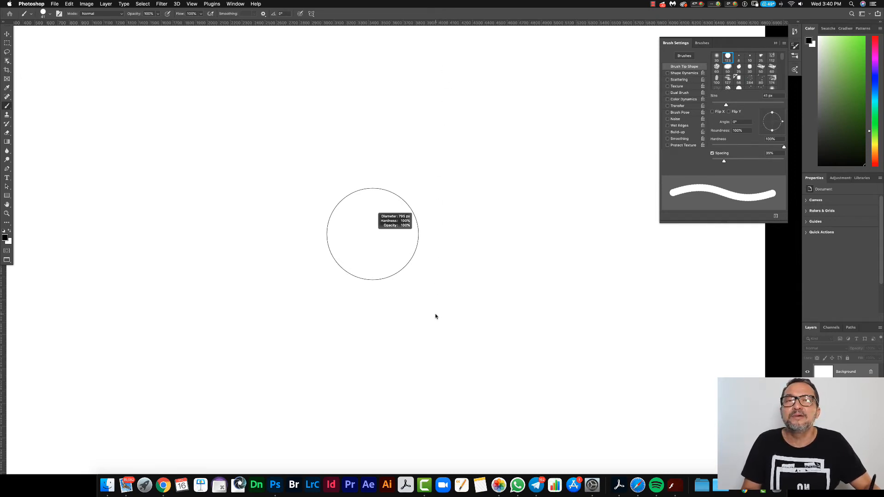
left_click_drag(417, 165, 406, 120)
mouse_move(417, 280)
left_mouse_down()
mouse_move(415, 74)
mouse_move(416, 336)
mouse_move(419, 150)
left_mouse_up()
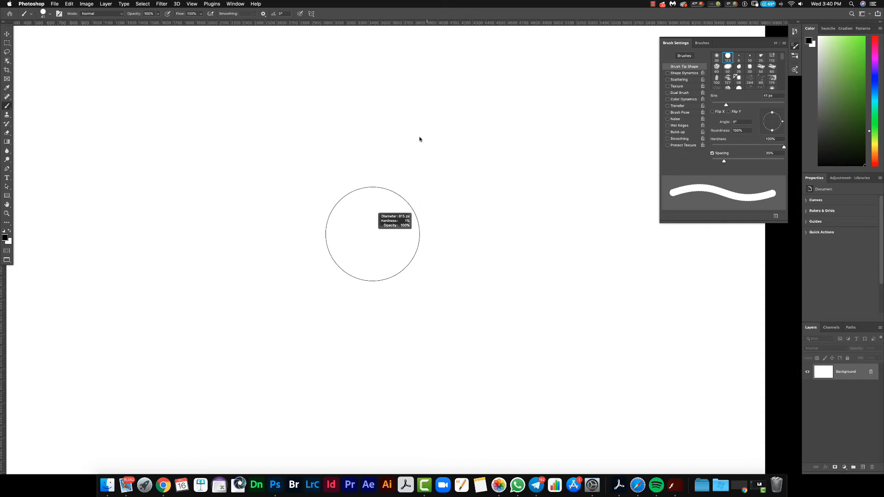
left_click_drag(417, 354, 417, 182)
mouse_move(419, 318)
left_mouse_down()
mouse_move(412, 235)
mouse_move(452, 247)
mouse_move(579, 250)
mouse_move(387, 251)
left_mouse_up()
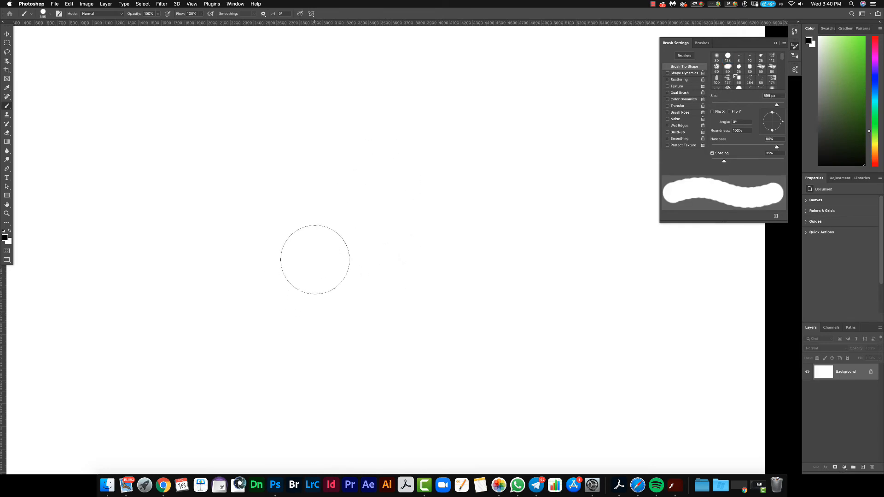
left_click_drag(324, 208, 294, 198)
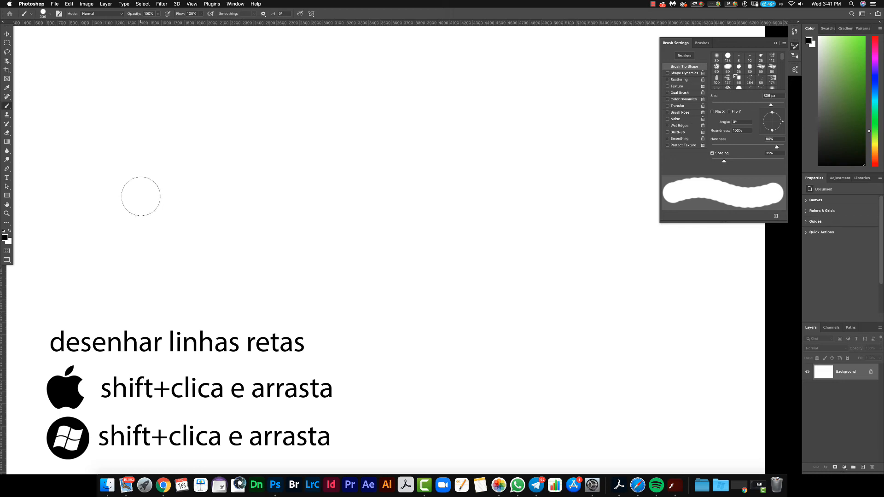
Step: Paint a straight horizontal stroke across the canvas, set the brush spacing to 161%, and paint a straight row of dots below it
left_click_drag(142, 194, 714, 229)
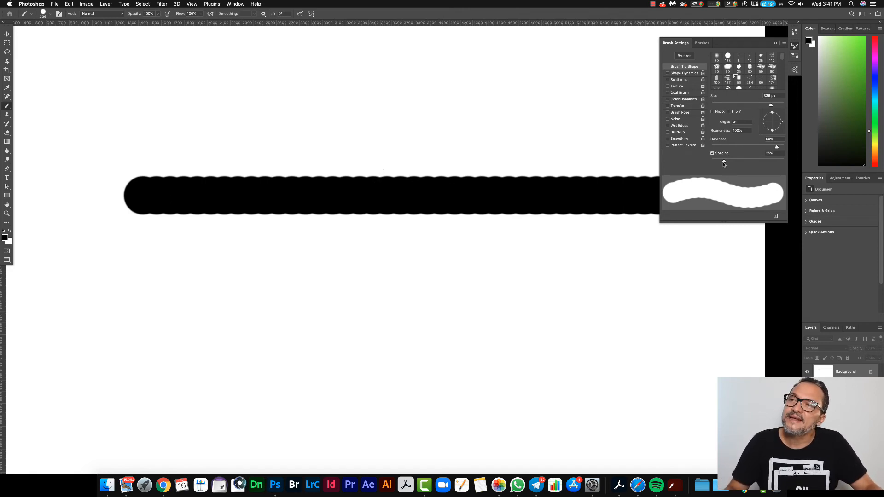
mouse_move(724, 163)
left_mouse_down()
mouse_move(714, 164)
mouse_move(759, 169)
left_mouse_up()
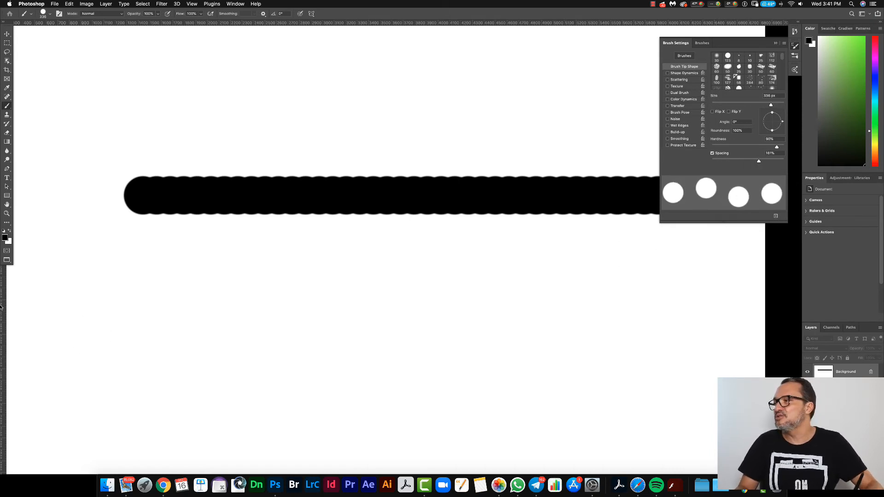
left_click_drag(76, 267, 740, 281)
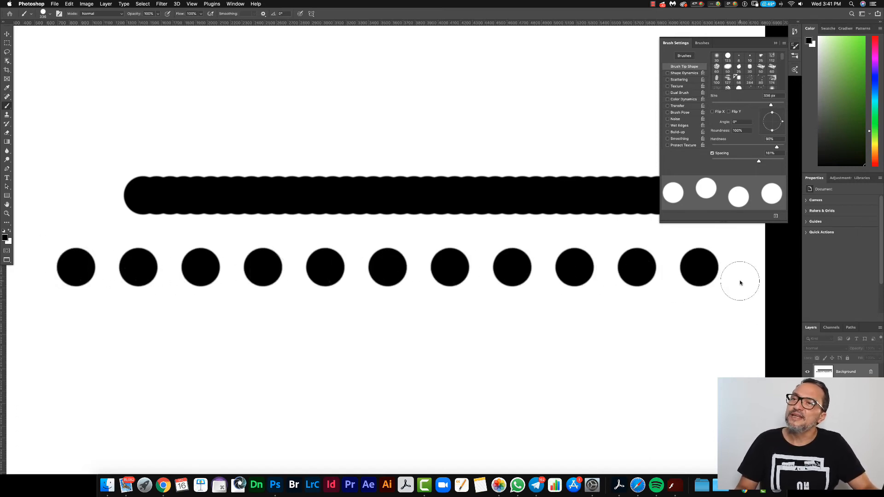
Step: Increase the brush spacing to 405% and paint a straight row of widely spaced dots below the first row
left_click_drag(766, 162, 805, 167)
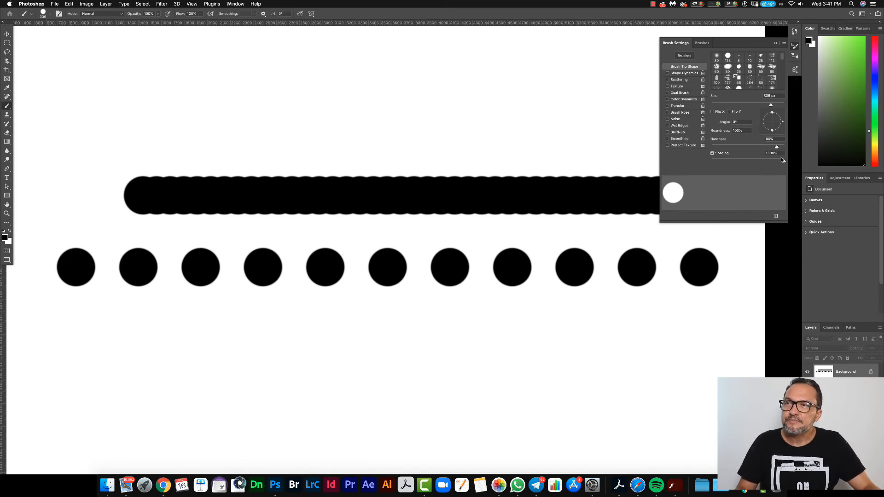
left_click_drag(777, 164, 773, 162)
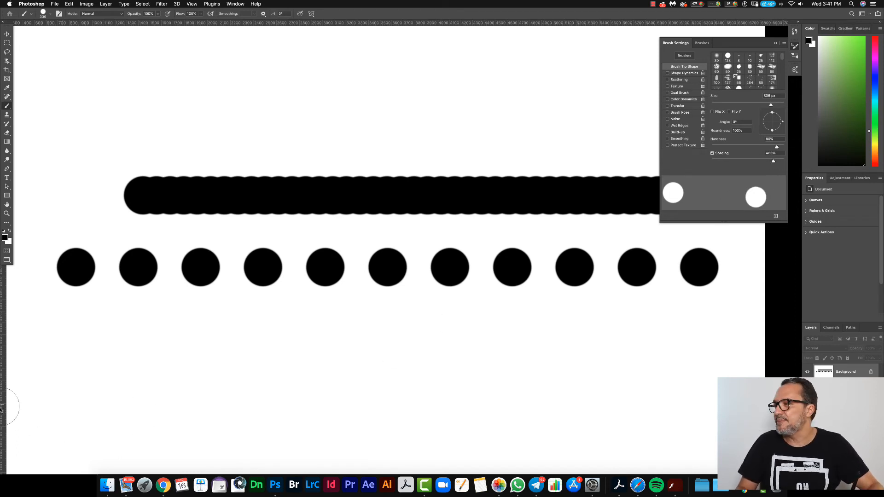
mouse_move(58, 337)
left_mouse_down()
mouse_move(297, 330)
mouse_move(673, 328)
left_mouse_up()
Step: Set the brush spacing to 1% and paint one straight horizontal stroke above the others and two straight vertical strokes crossing the rows
left_click_drag(773, 162, 710, 168)
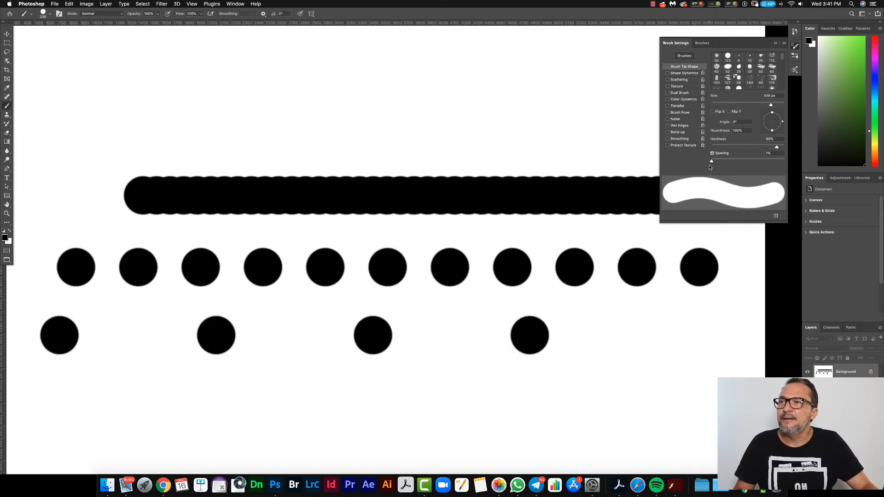
mouse_move(46, 88)
left_mouse_down()
mouse_move(292, 110)
mouse_move(567, 114)
left_mouse_up()
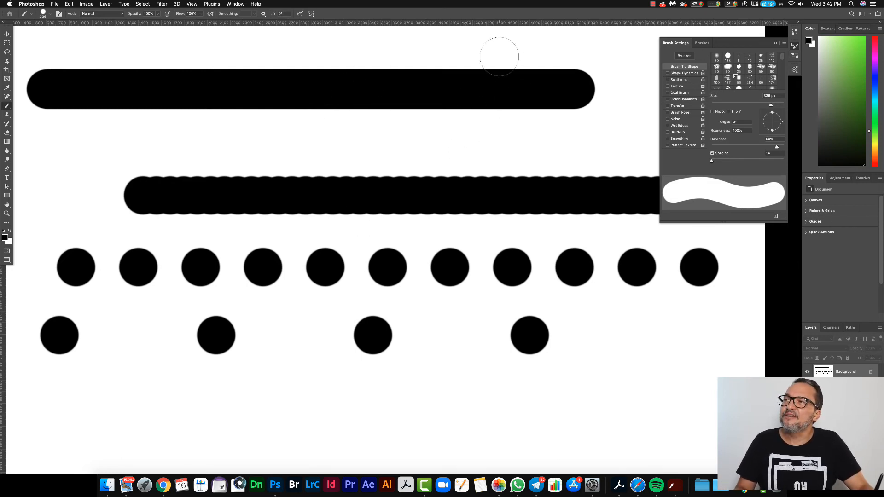
left_click_drag(499, 52, 500, 472)
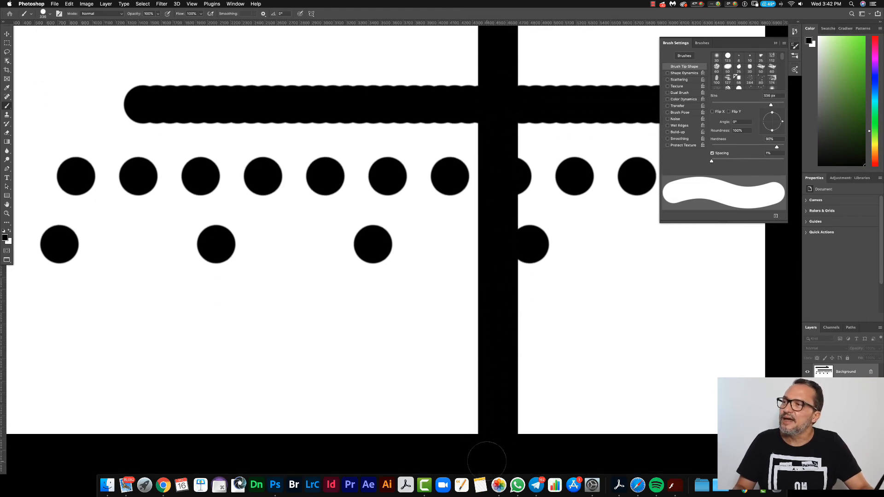
left_click(256, 53)
left_click_drag(257, 54, 258, 403)
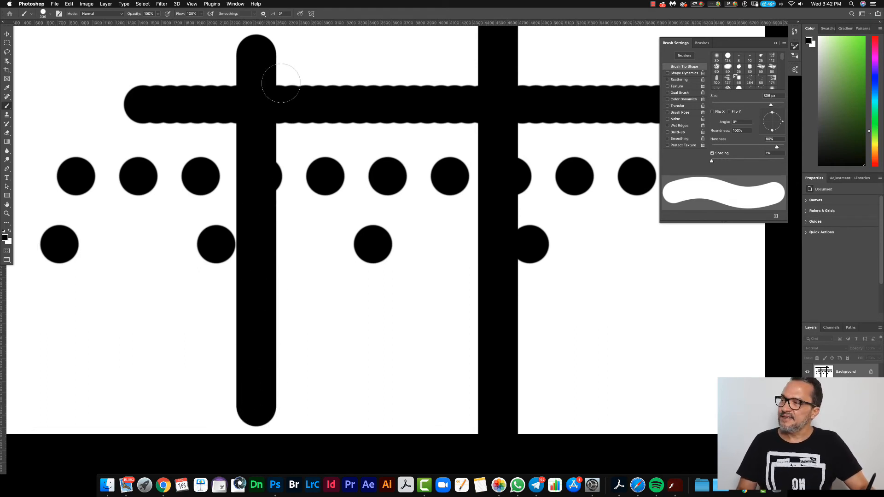
Step: Paint a straight diagonal stroke linking a point beside the shorter vertical stroke to one near the canvas's lower right corner
mouse_move(439, 124)
left_mouse_down()
mouse_move(422, 239)
mouse_move(440, 183)
left_mouse_up()
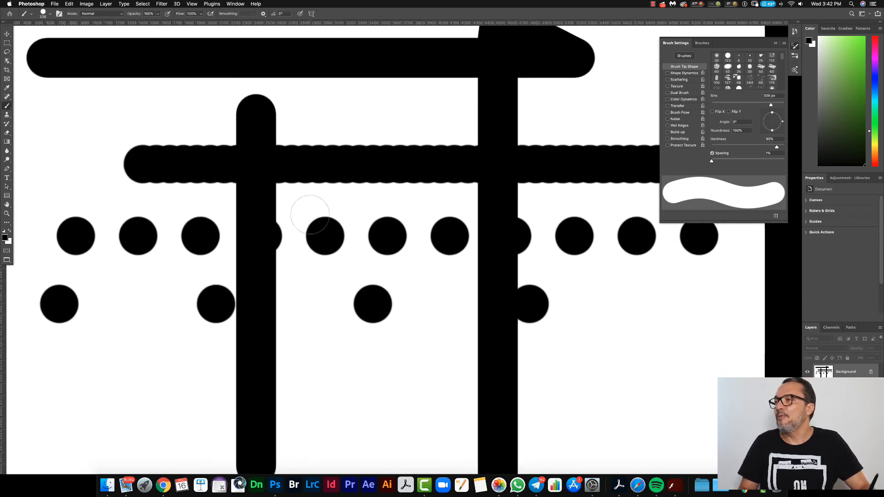
left_click(299, 204)
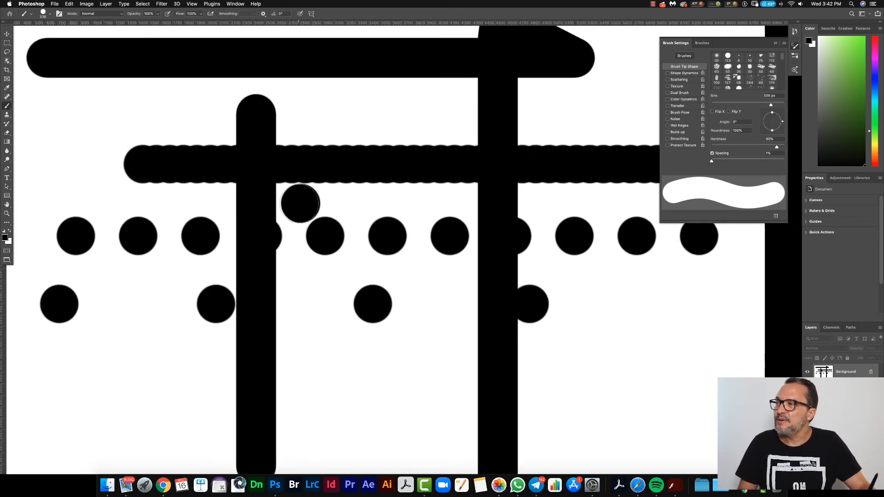
left_click(643, 433, "shift")
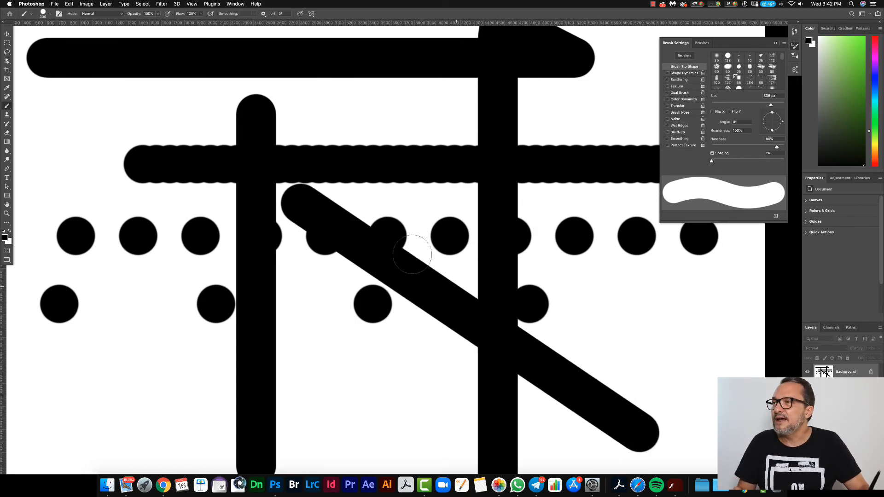
Step: Paint a straight stroke with a soft round brush at 0% hardness, plus thinner horizontal and vertical ones at 153 px
left_click_drag(374, 205, 374, 205)
mouse_move(75, 102)
left_mouse_down()
mouse_move(435, 134)
mouse_move(611, 136)
mouse_move(612, 105)
left_mouse_up()
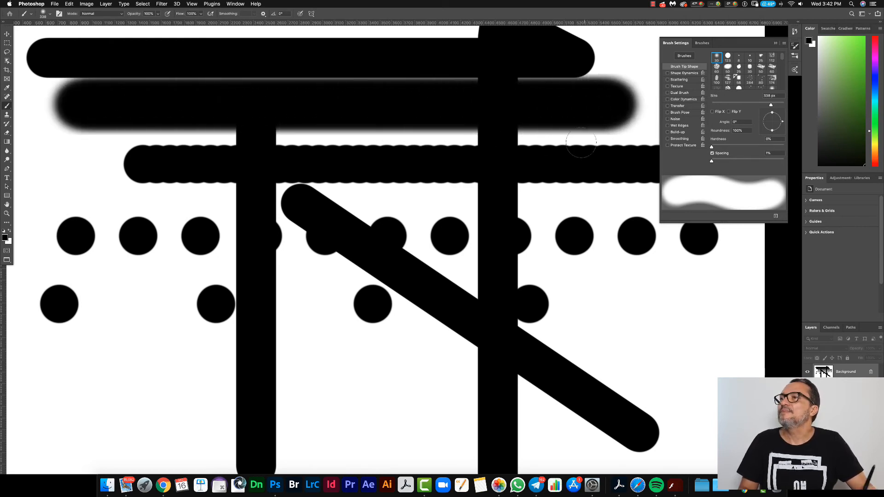
mouse_move(133, 359)
left_mouse_down()
mouse_move(104, 369)
mouse_move(739, 370)
left_mouse_up()
mouse_move(650, 277)
left_mouse_down()
mouse_move(658, 462)
mouse_move(649, 458)
left_mouse_up()
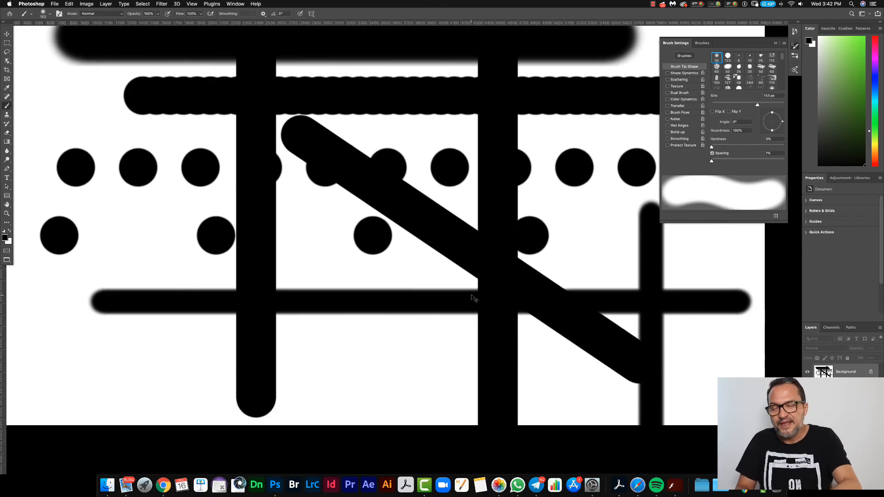
Step: Fit the whole canvas in view, zoom in closely on the painted strokes, and pan around to examine their edges
key("super+0")
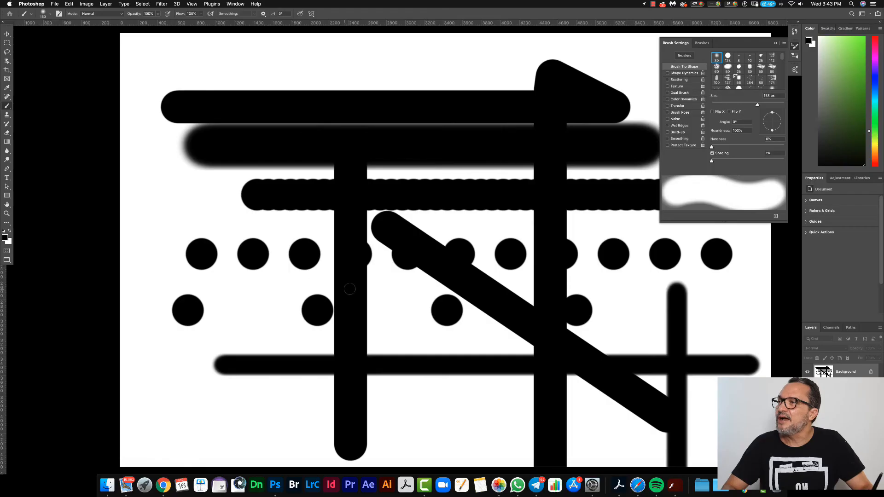
left_click_drag(316, 226, 379, 263)
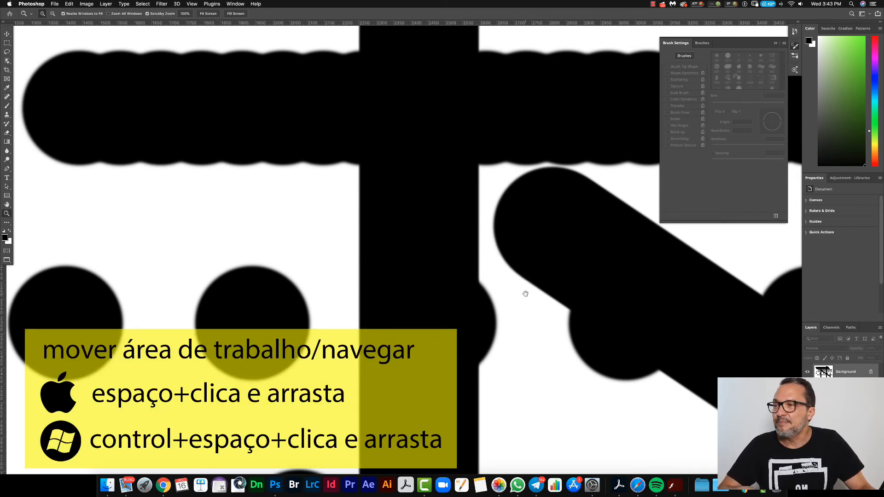
left_click_drag(583, 257, 189, 223)
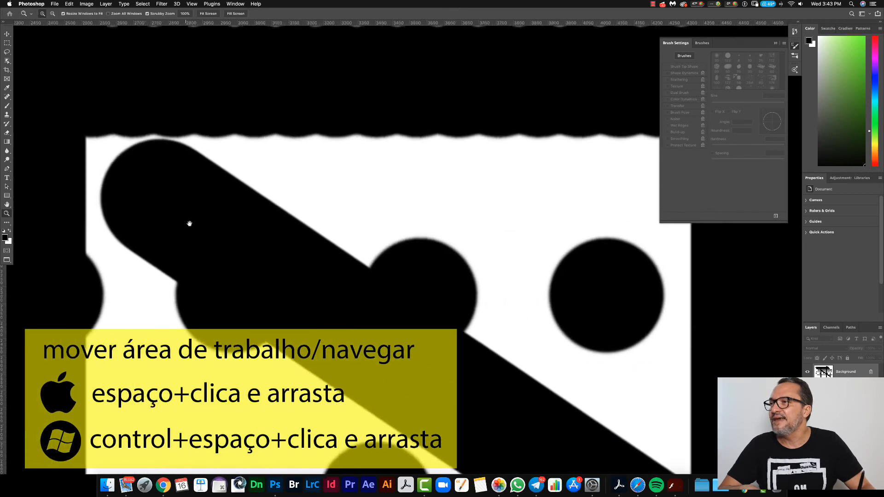
mouse_move(465, 175)
left_mouse_down()
mouse_move(564, 287)
mouse_move(638, 304)
left_mouse_up()
left_click_drag(280, 220, 515, 342)
mouse_move(272, 155)
left_mouse_down()
mouse_move(387, 156)
mouse_move(460, 107)
left_mouse_up()
left_click_drag(146, 402, 454, 188)
left_click_drag(318, 389, 240, 281)
left_click_drag(567, 354, 270, 274)
left_click_drag(459, 275, 220, 209)
left_click_drag(521, 303, 293, 356)
left_click_drag(582, 128, 328, 310)
left_click_drag(247, 66, 315, 334)
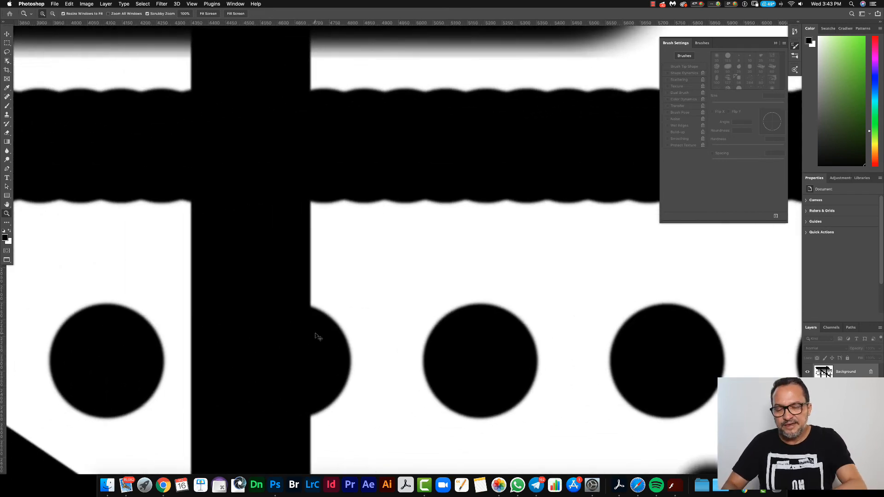
Step: Fit the whole canvas in view again and zoom in and out around the lower horizontal stroke
key("super+0")
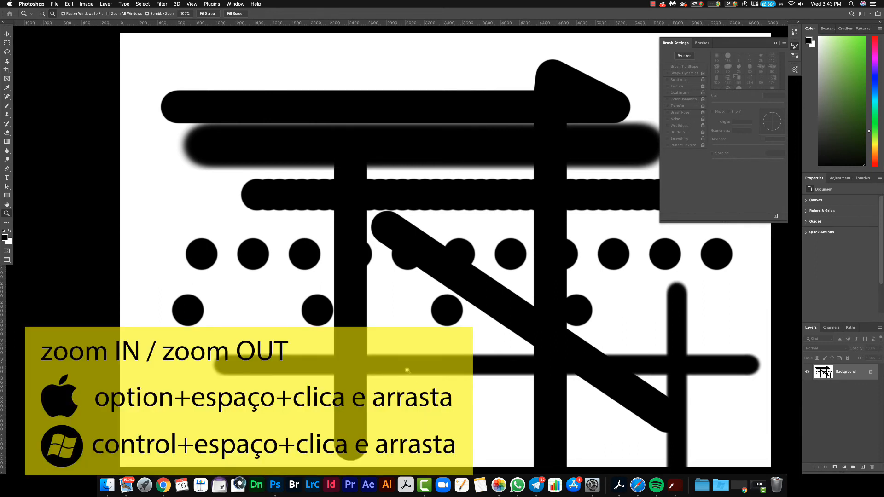
mouse_move(401, 357)
left_mouse_down()
mouse_move(295, 322)
mouse_move(405, 292)
mouse_move(421, 309)
mouse_move(401, 295)
mouse_move(378, 306)
mouse_move(415, 322)
mouse_move(422, 342)
mouse_move(371, 263)
mouse_move(413, 322)
mouse_move(405, 346)
left_mouse_up()
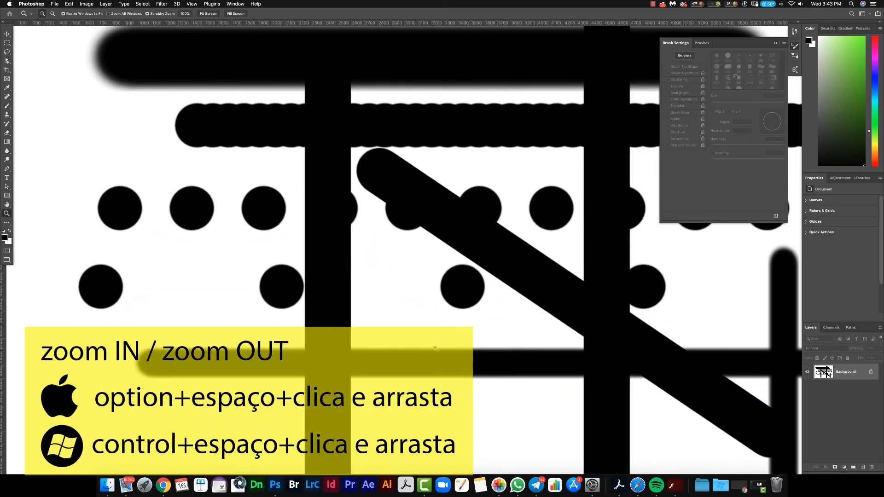
left_click_drag(432, 363, 457, 345)
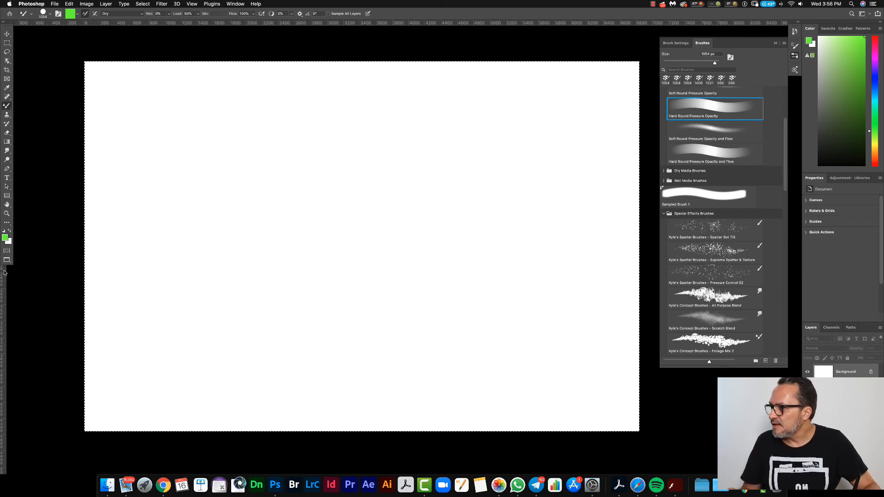
Step: Set the foreground color to a darker green and choose the Kyle's Concept Brushes - Foliage Mix 2 brush
left_click(5, 238)
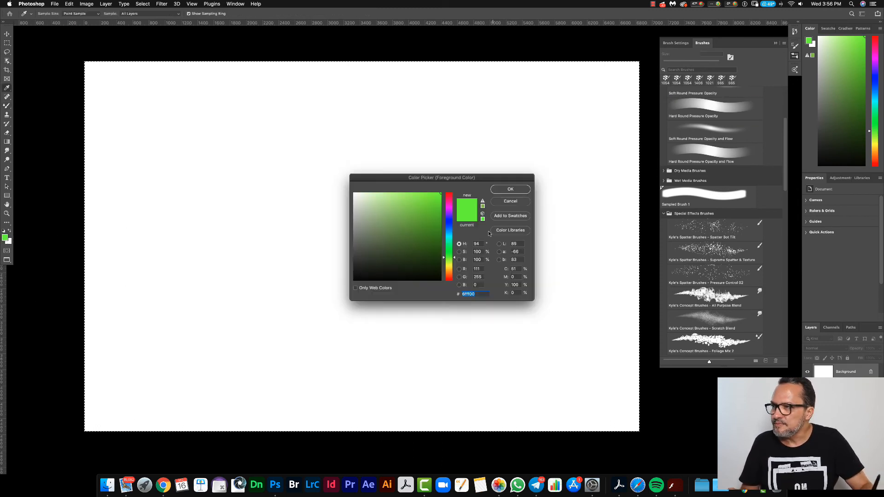
left_click(518, 189)
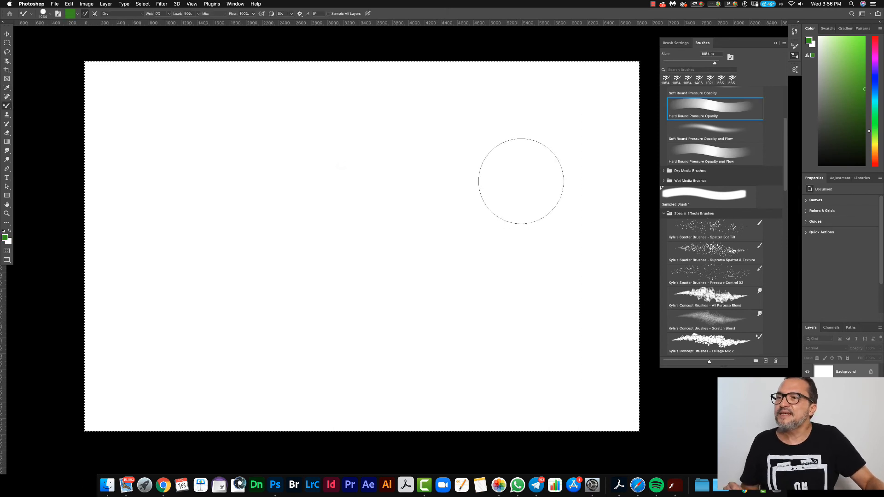
left_click(710, 347)
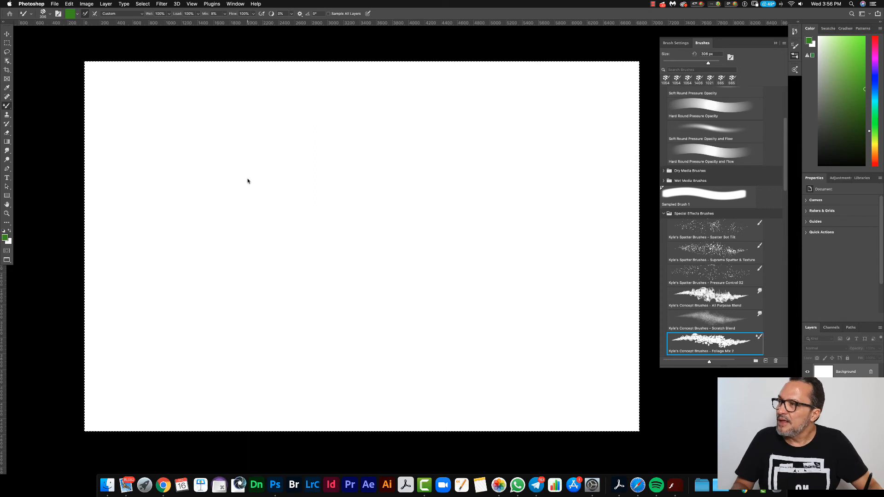
Step: Enlarge the foliage brush to 1546 px, deselect the canvas, and paint a long winding trail of leaves across it
left_click_drag(336, 184, 349, 181)
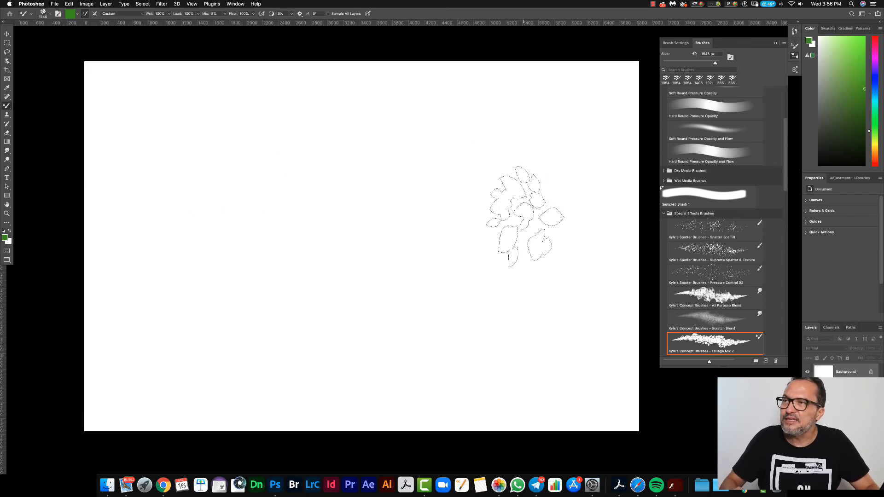
mouse_move(182, 156)
left_mouse_down()
mouse_move(203, 146)
mouse_move(318, 146)
mouse_move(353, 169)
mouse_move(388, 247)
mouse_move(449, 252)
mouse_move(485, 213)
mouse_move(465, 169)
mouse_move(393, 181)
mouse_move(351, 244)
mouse_move(249, 255)
mouse_move(219, 342)
mouse_move(320, 373)
mouse_move(418, 355)
mouse_move(483, 365)
left_mouse_up()
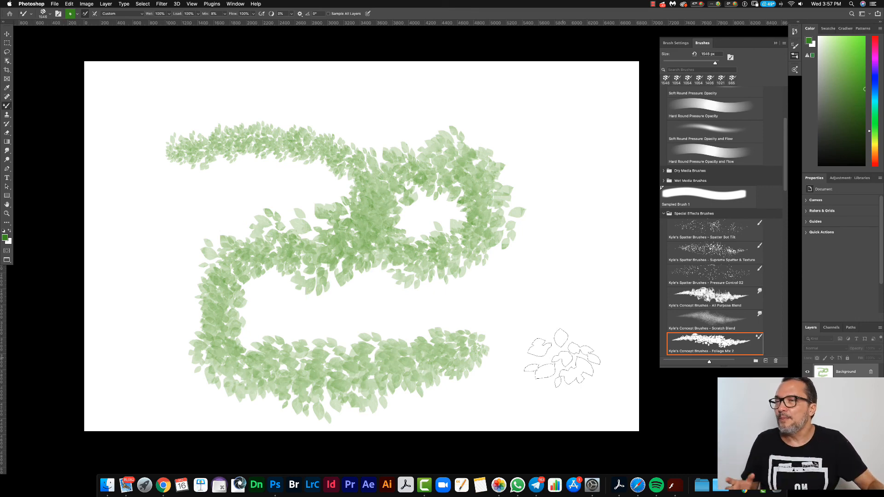
Step: Show the foliage brush's Brush Tip Shape settings, then select the whole canvas and clear the painted leaves
left_click(676, 43)
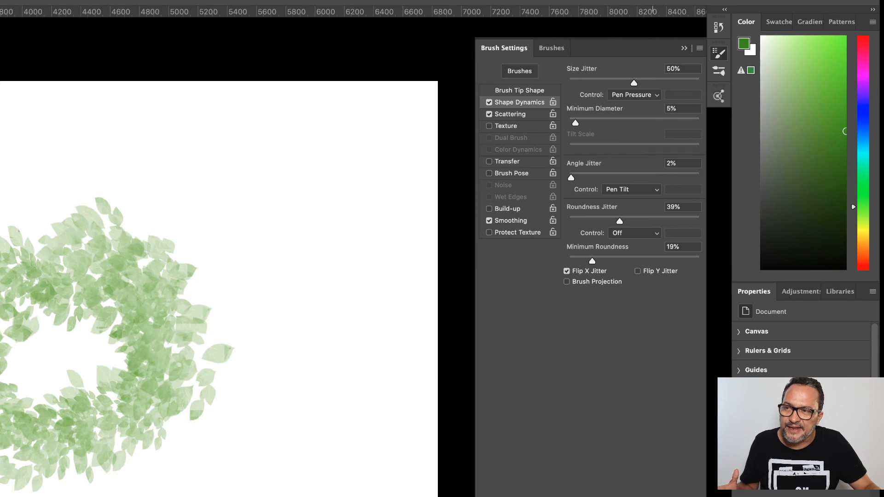
left_click(521, 90)
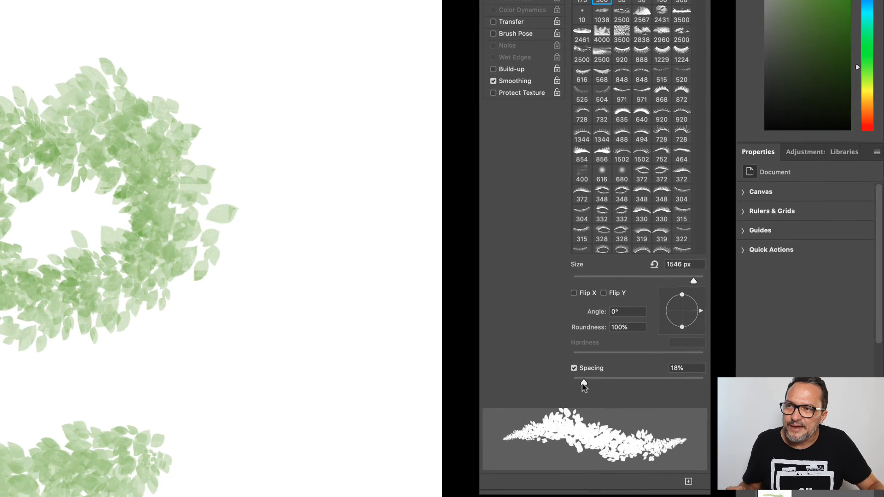
left_click_drag(585, 372, 620, 374)
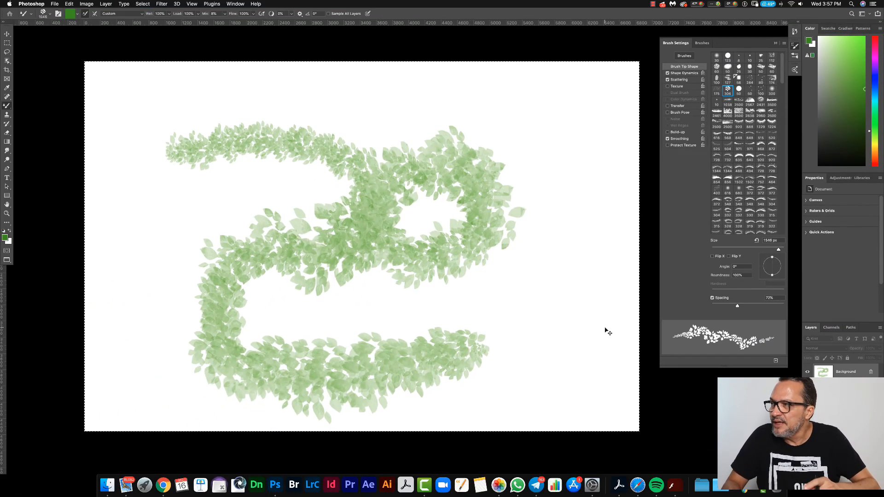
key("BackSpace")
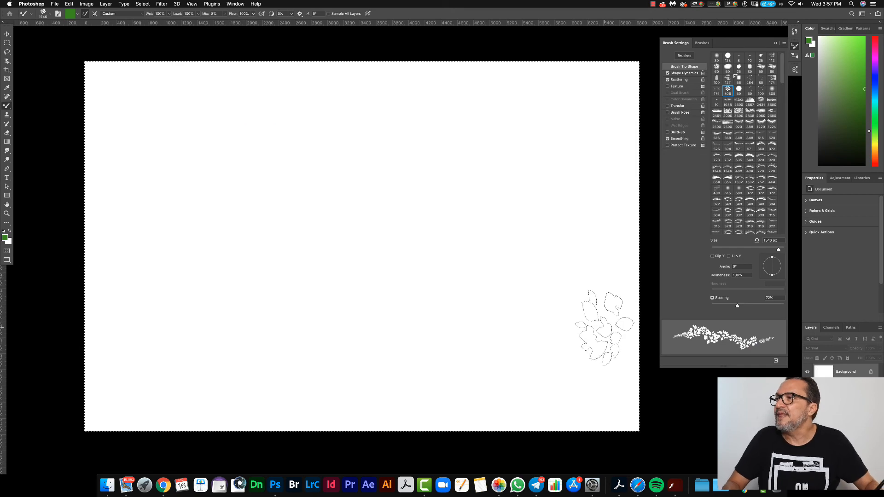
Step: Cover the canvas with winding trails of leaves and set the foliage brush's Shape Dynamics minimum roundness to 30%
mouse_move(143, 145)
left_mouse_down()
mouse_move(310, 138)
mouse_move(393, 168)
mouse_move(417, 193)
mouse_move(415, 230)
mouse_move(375, 245)
mouse_move(215, 236)
mouse_move(175, 265)
mouse_move(190, 299)
mouse_move(251, 326)
mouse_move(423, 330)
mouse_move(512, 318)
mouse_move(526, 290)
left_mouse_up()
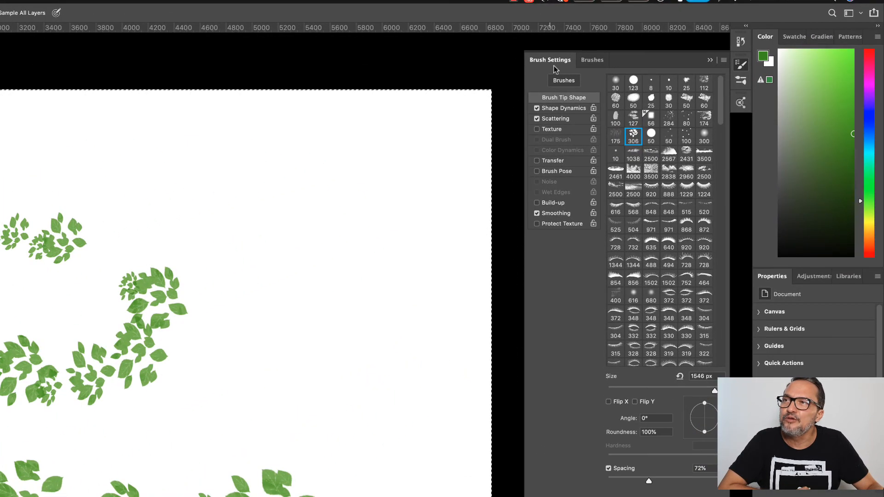
left_click(559, 109)
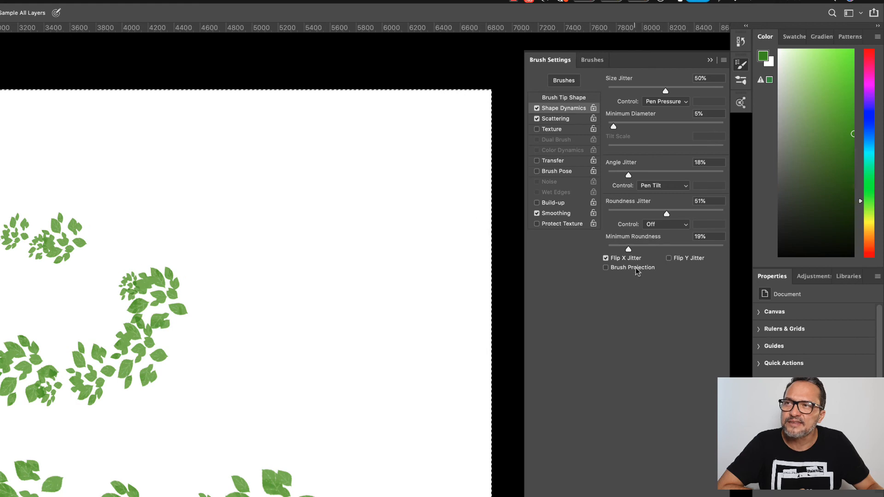
left_click_drag(628, 249, 642, 249)
left_click_drag(355, 171, 355, 171)
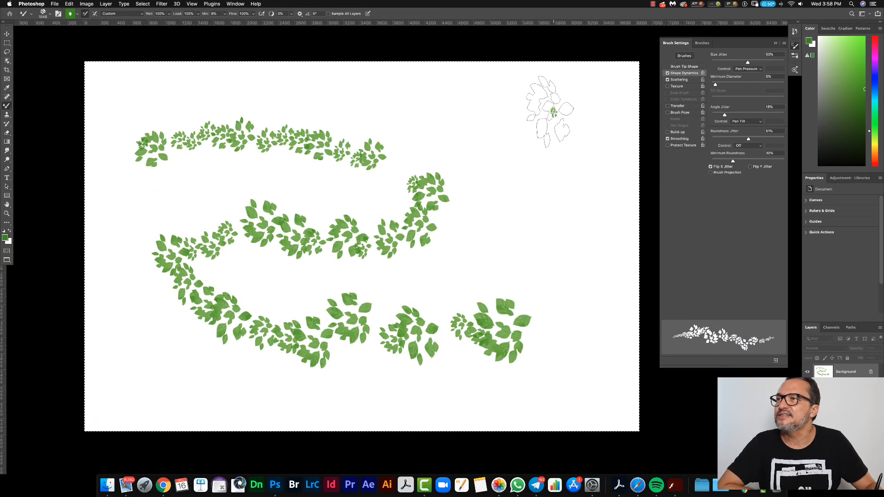
mouse_move(550, 112)
left_mouse_down()
mouse_move(503, 128)
mouse_move(532, 236)
mouse_move(463, 243)
mouse_move(382, 281)
mouse_move(351, 138)
mouse_move(453, 138)
mouse_move(368, 82)
mouse_move(198, 90)
mouse_move(224, 251)
mouse_move(272, 276)
left_mouse_up()
left_click(297, 278)
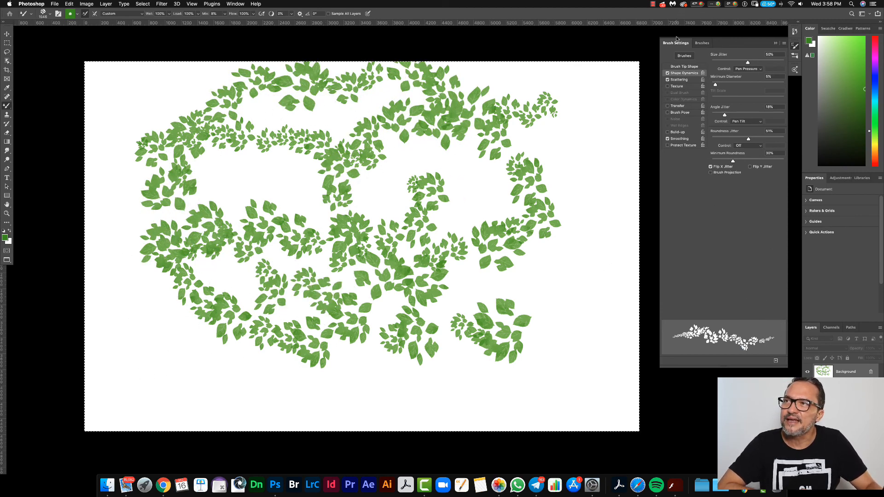
Step: Reduce the foliage brush's spacing to about 25% and paint dense, overlapping leaves over the middle and right of the artwork
left_click(683, 67)
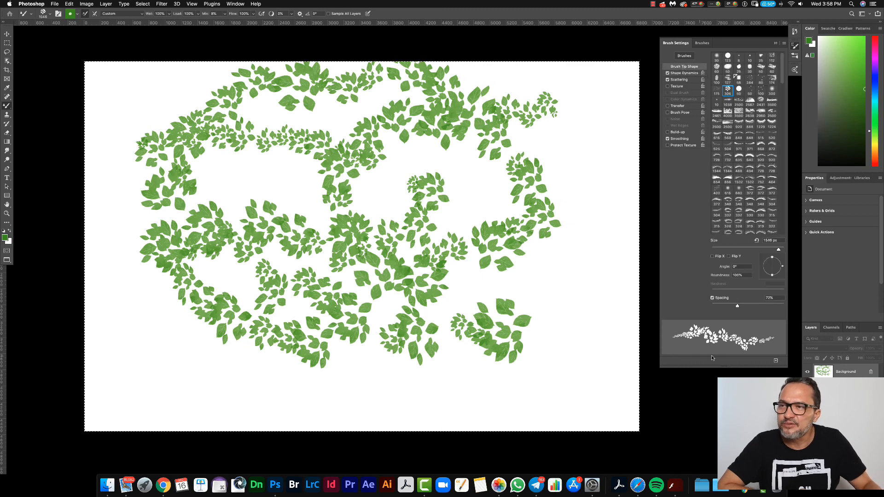
left_click_drag(728, 308, 721, 307)
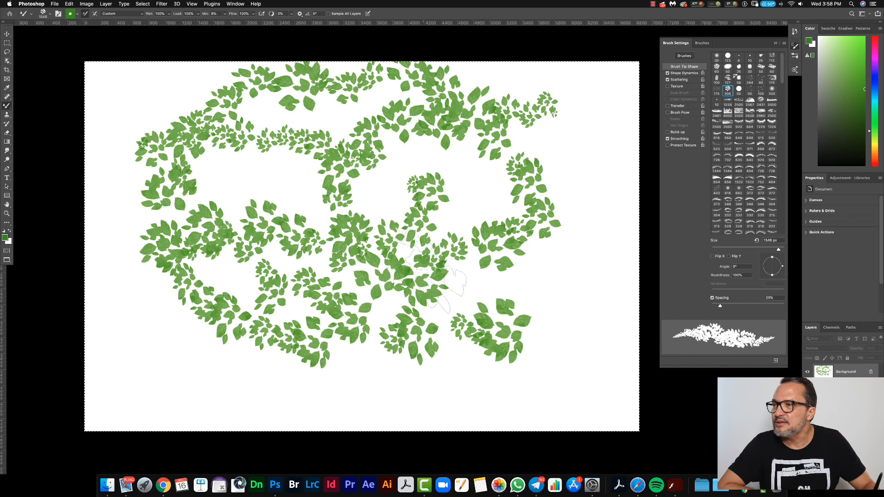
mouse_move(518, 281)
left_mouse_down()
mouse_move(484, 285)
mouse_move(401, 323)
mouse_move(317, 297)
mouse_move(451, 283)
mouse_move(572, 316)
mouse_move(584, 197)
mouse_move(544, 138)
mouse_move(442, 223)
mouse_move(322, 277)
mouse_move(368, 216)
left_mouse_up()
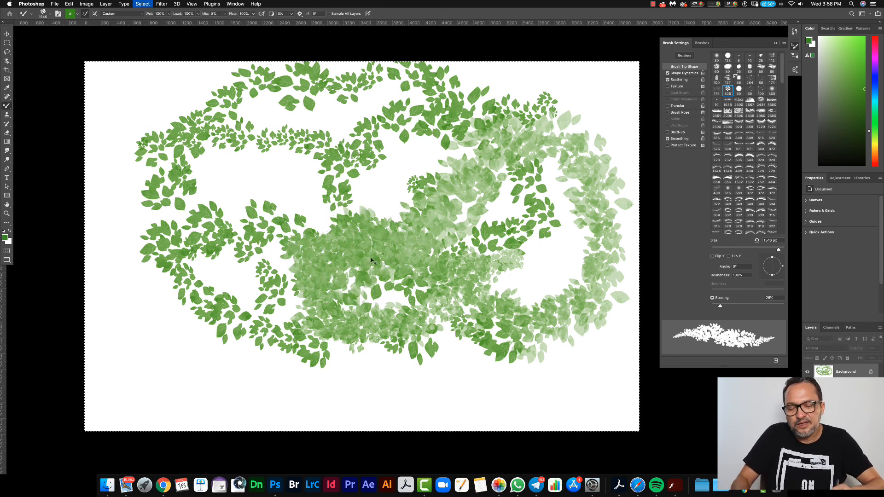
Step: Clear the selected canvas and paint fresh, dense trails of overlapping leaves winding across it
key("super+BackSpace")
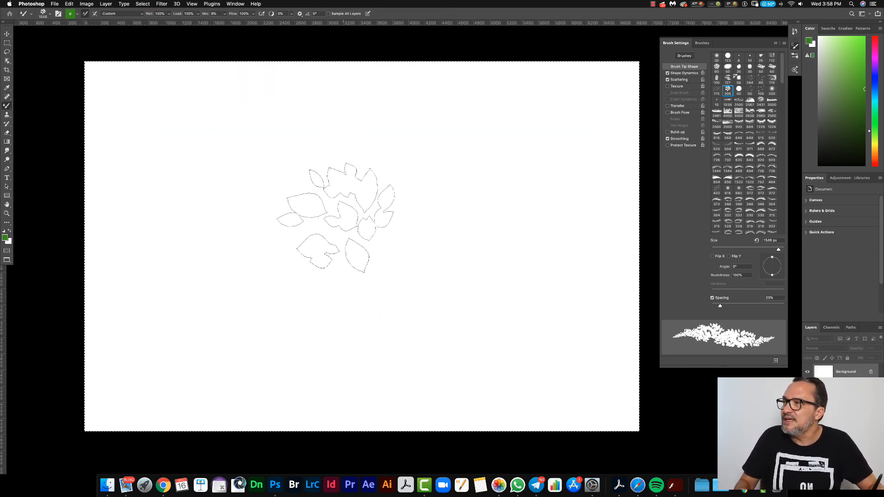
left_click_drag(391, 165, 323, 161)
mouse_move(291, 216)
left_mouse_down()
mouse_move(226, 251)
mouse_move(225, 204)
mouse_move(293, 185)
mouse_move(382, 271)
mouse_move(456, 255)
mouse_move(449, 216)
mouse_move(410, 229)
mouse_move(395, 275)
mouse_move(521, 196)
mouse_move(538, 220)
mouse_move(548, 285)
mouse_move(490, 323)
mouse_move(387, 349)
mouse_move(289, 316)
mouse_move(223, 330)
mouse_move(141, 330)
left_mouse_up()
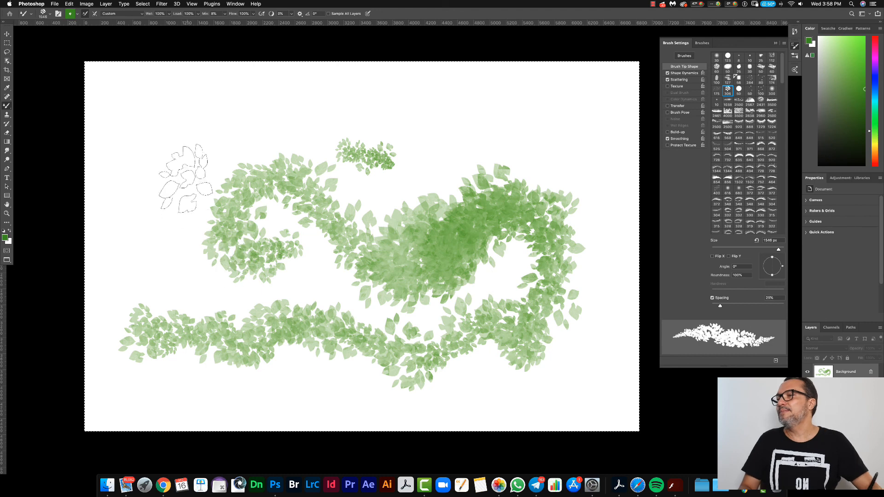
Step: Increase the foliage brush's spacing to about 271% and paint separate dark leaf clusters over the existing trails
left_click_drag(723, 304, 760, 307)
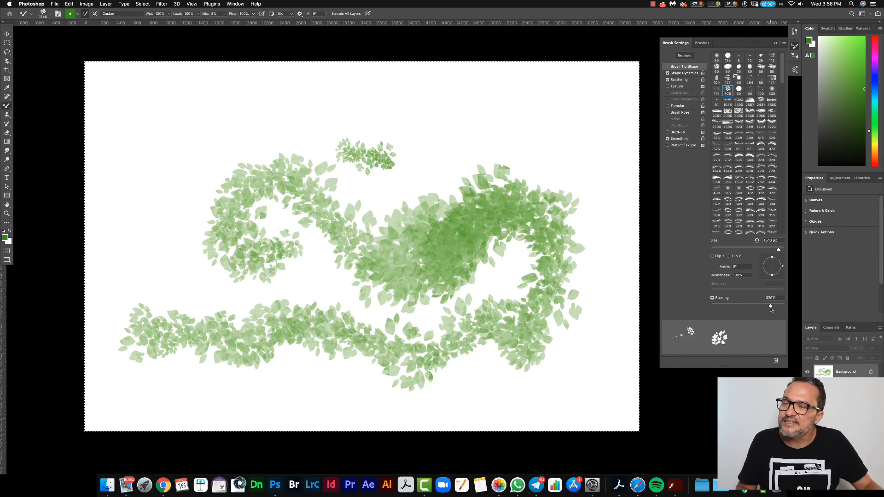
mouse_move(474, 143)
left_mouse_down()
mouse_move(439, 129)
mouse_move(400, 140)
mouse_move(373, 191)
mouse_move(249, 188)
mouse_move(212, 235)
mouse_move(266, 269)
mouse_move(400, 253)
left_mouse_up()
mouse_move(504, 219)
left_mouse_down()
mouse_move(500, 341)
mouse_move(359, 357)
mouse_move(318, 336)
mouse_move(250, 330)
mouse_move(184, 366)
mouse_move(316, 327)
mouse_move(361, 335)
mouse_move(376, 281)
mouse_move(439, 273)
mouse_move(473, 254)
mouse_move(341, 194)
mouse_move(259, 208)
mouse_move(163, 186)
mouse_move(163, 306)
mouse_move(321, 330)
mouse_move(428, 272)
left_mouse_up()
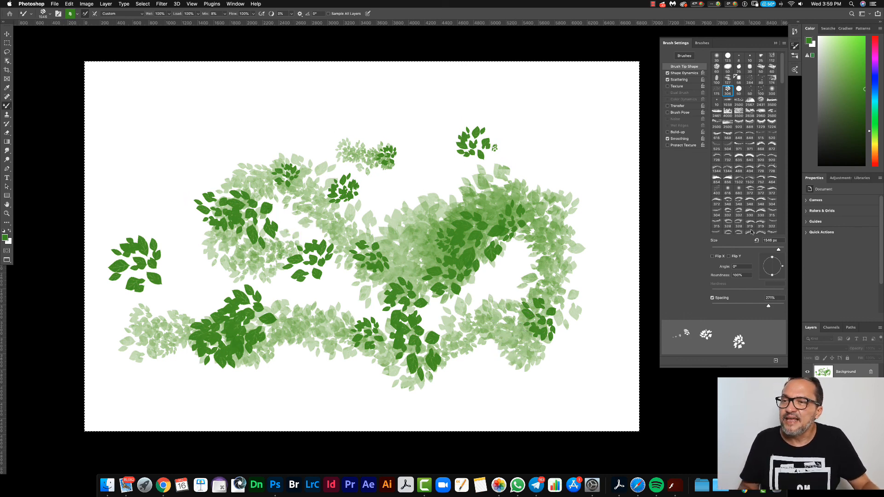
Step: Lower the foliage brush's spacing to about 16% and fill most of the canvas with thick layers of leaves
left_click_drag(757, 306, 717, 312)
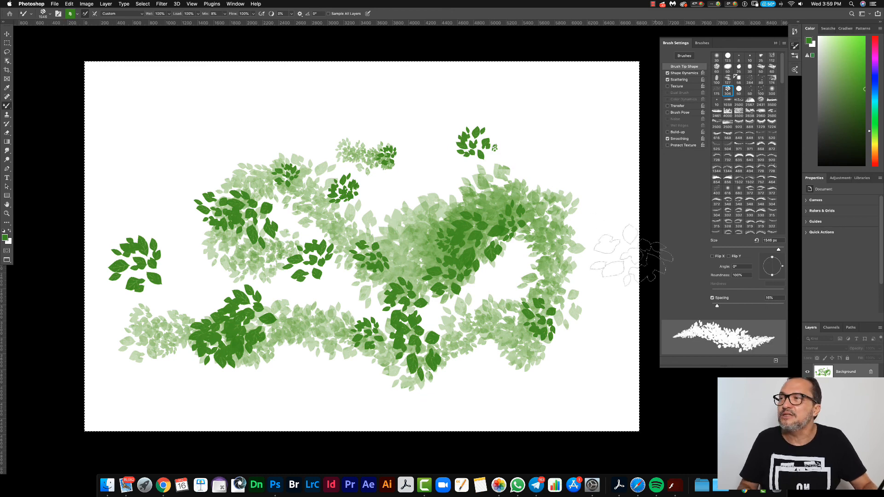
left_click_drag(411, 128, 198, 154)
left_click_drag(512, 133, 533, 140)
mouse_move(320, 225)
left_mouse_down()
mouse_move(301, 235)
mouse_move(445, 175)
mouse_move(484, 207)
mouse_move(304, 300)
mouse_move(167, 266)
mouse_move(153, 317)
mouse_move(204, 380)
mouse_move(394, 390)
mouse_move(463, 355)
mouse_move(465, 322)
mouse_move(400, 341)
mouse_move(221, 306)
mouse_move(122, 317)
left_mouse_up()
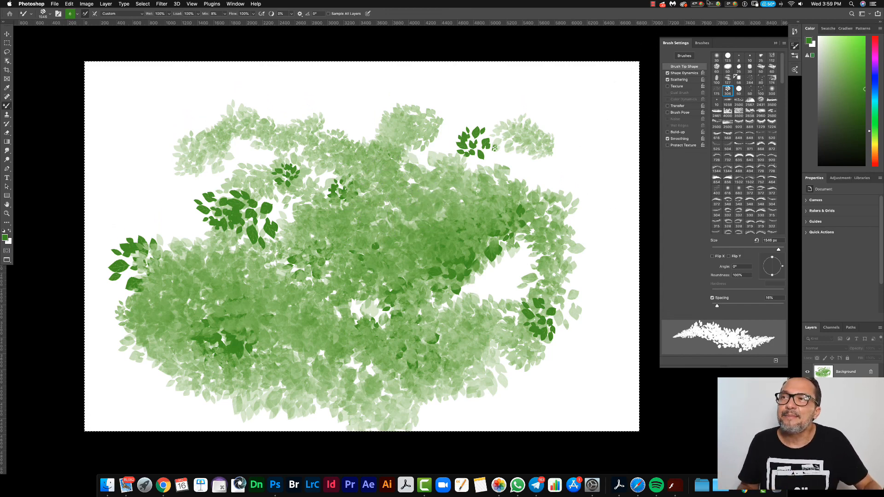
Step: Enable Transfer for the foliage brush and paint more translucent leaf trails across the upper part of the canvas
left_click(676, 106)
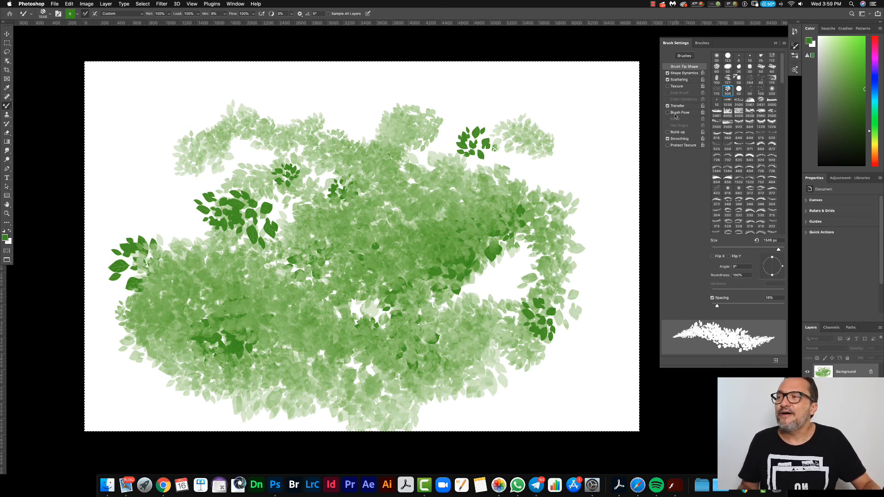
mouse_move(504, 189)
left_mouse_down()
mouse_move(534, 207)
mouse_move(559, 90)
mouse_move(408, 99)
mouse_move(207, 79)
mouse_move(69, 147)
mouse_move(143, 200)
mouse_move(239, 184)
left_mouse_up()
Step: Select and clear the whole canvas, and paint new strokes of leaves with Transfer enabled
key("super+a")
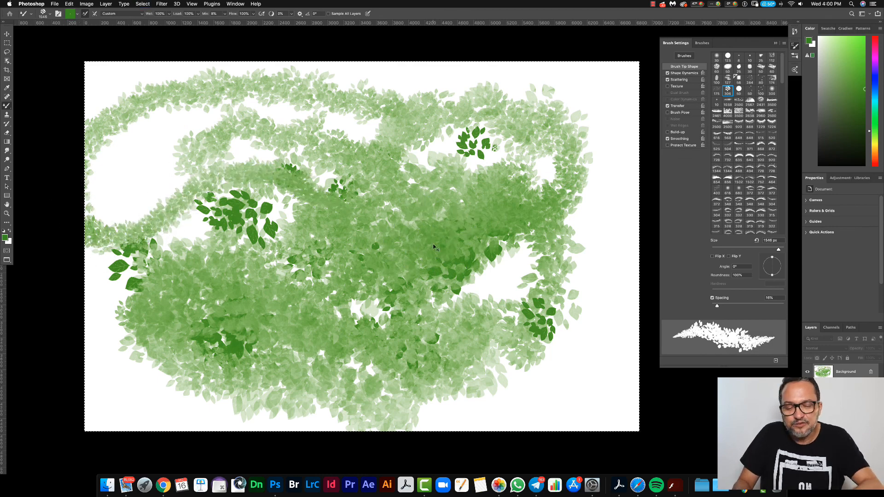
key("super+BackSpace")
left_click_drag(485, 239, 438, 228)
mouse_move(578, 186)
left_mouse_down()
mouse_move(561, 151)
mouse_move(505, 151)
mouse_move(487, 209)
mouse_move(439, 213)
mouse_move(377, 165)
mouse_move(289, 154)
mouse_move(267, 233)
mouse_move(311, 308)
mouse_move(198, 298)
mouse_move(238, 233)
mouse_move(377, 311)
mouse_move(531, 326)
mouse_move(404, 239)
mouse_move(299, 234)
mouse_move(398, 309)
mouse_move(496, 302)
mouse_move(556, 317)
mouse_move(452, 311)
mouse_move(284, 273)
mouse_move(202, 351)
mouse_move(116, 373)
mouse_move(310, 380)
mouse_move(384, 365)
mouse_move(598, 364)
left_mouse_up()
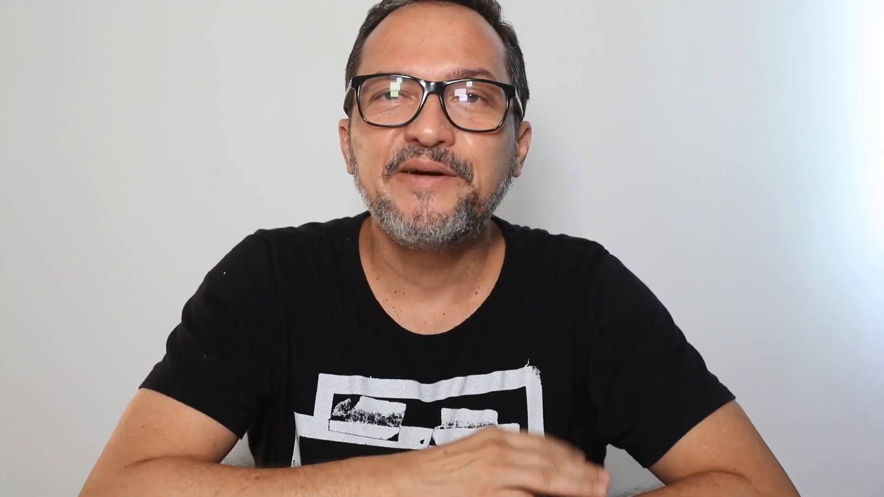